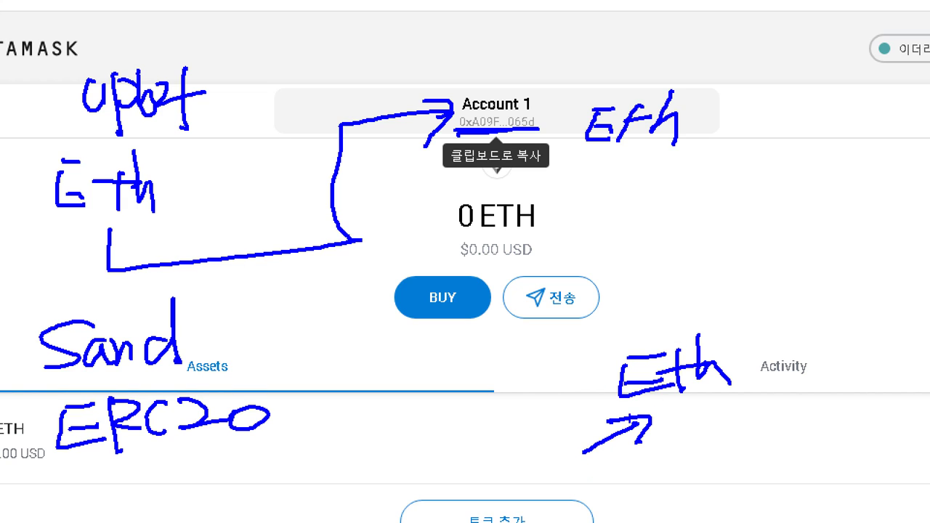
- Handwrite 'Sand' as a note, underline 'Eth' and draw an arrow from Sand up to Eth
mouse_move(615, 467)
left_mouse_down()
mouse_move(558, 501)
mouse_move(653, 496)
left_mouse_up()
left_click_drag(682, 471, 700, 498)
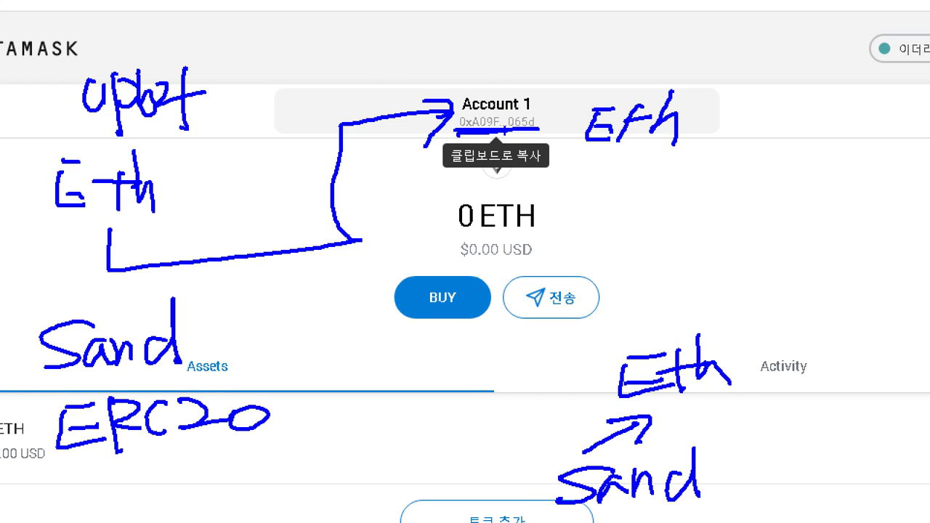
left_click_drag(711, 404, 625, 408)
mouse_move(525, 488)
left_mouse_down()
mouse_move(567, 405)
mouse_move(615, 384)
mouse_move(612, 403)
left_mouse_up()
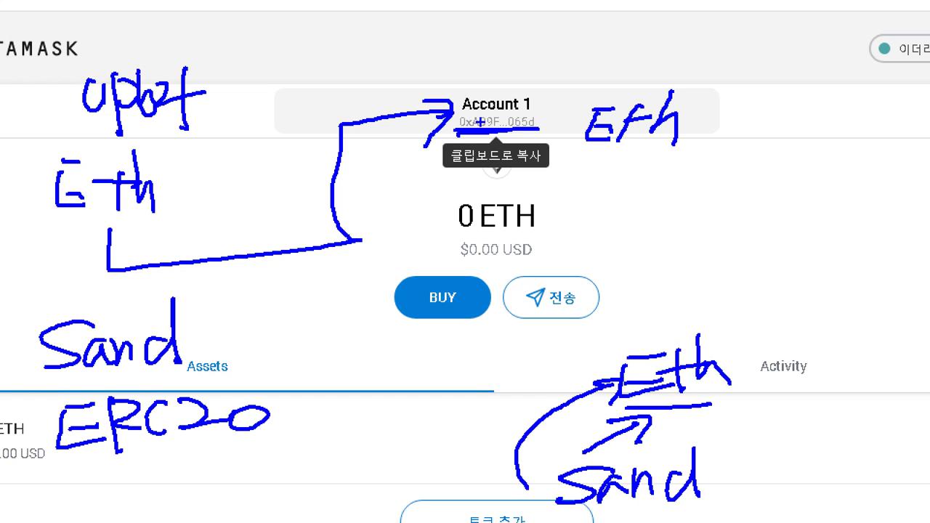
- Underline 'Eth' at the top of the wallet and write 'Sand' beneath it
left_click_drag(584, 154, 685, 147)
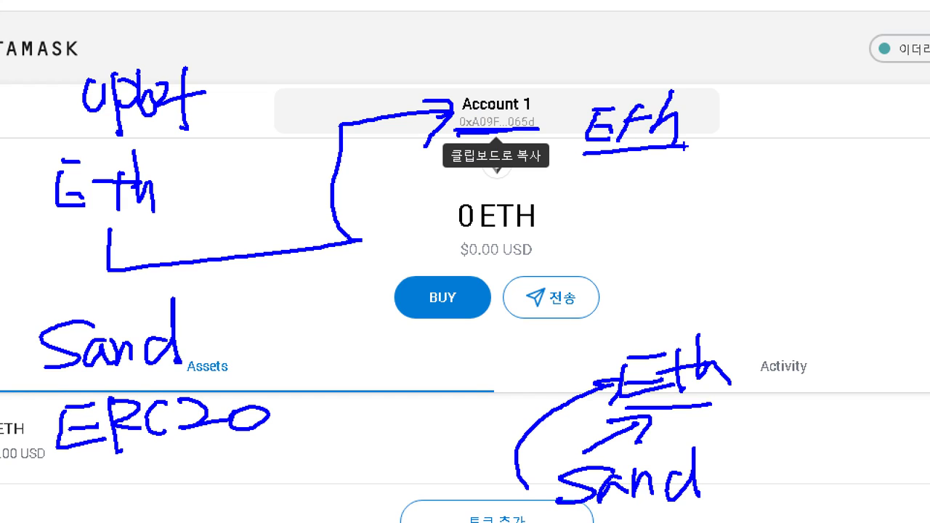
left_click_drag(620, 190, 586, 226)
mouse_move(642, 205)
left_mouse_down()
mouse_move(649, 219)
mouse_move(676, 220)
left_mouse_up()
mouse_move(718, 193)
left_mouse_down()
mouse_move(689, 198)
mouse_move(730, 215)
left_mouse_up()
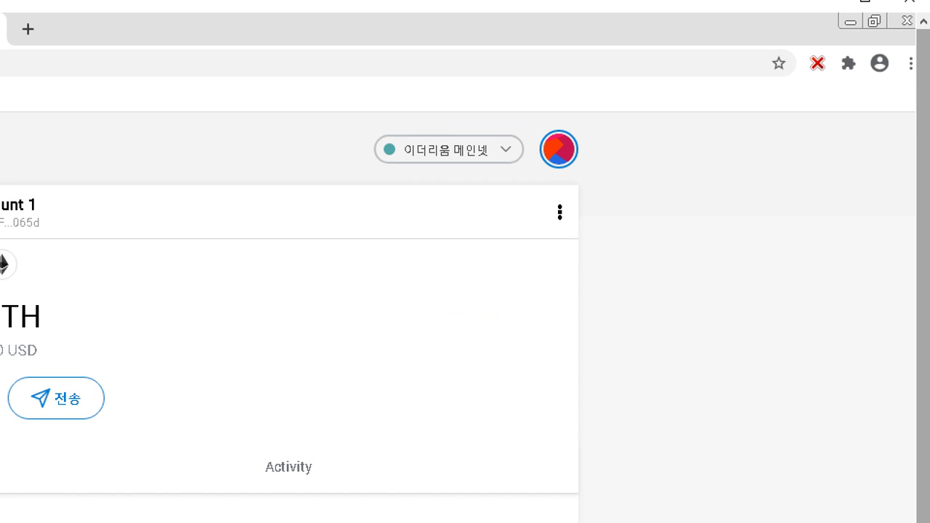
- Pin MetaMask to the Chrome toolbar from the Extensions list
mouse_move(855, 84)
left_mouse_down()
mouse_move(865, 63)
mouse_move(845, 43)
mouse_move(837, 85)
mouse_move(845, 89)
left_mouse_up()
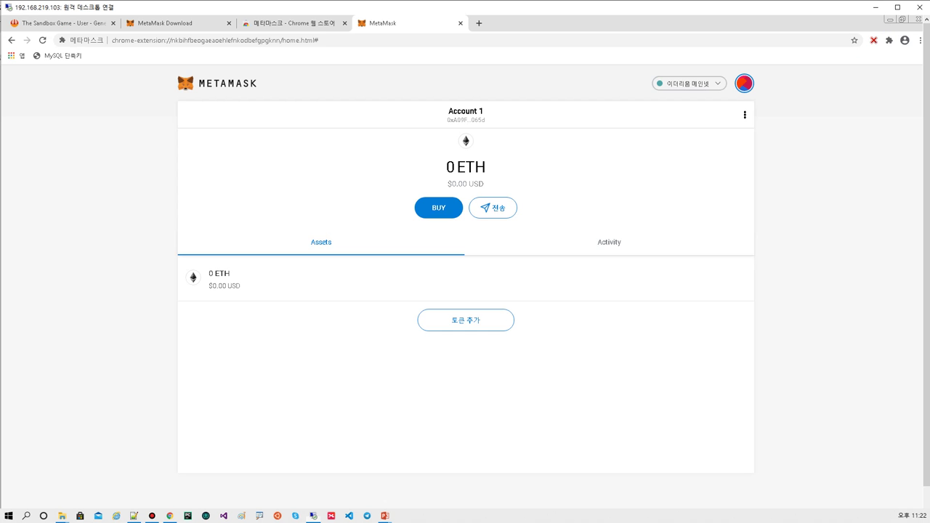
left_click(848, 63)
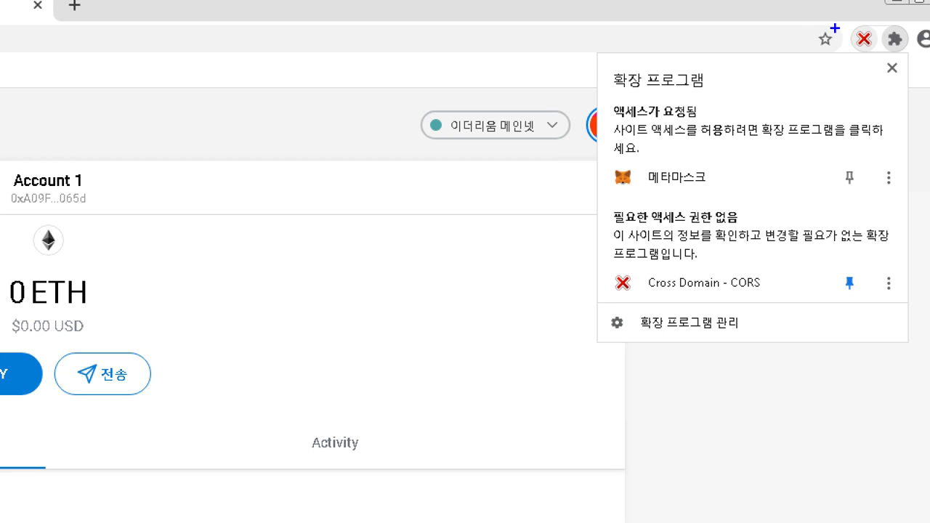
mouse_move(841, 194)
left_mouse_down()
mouse_move(869, 168)
mouse_move(836, 190)
left_mouse_up()
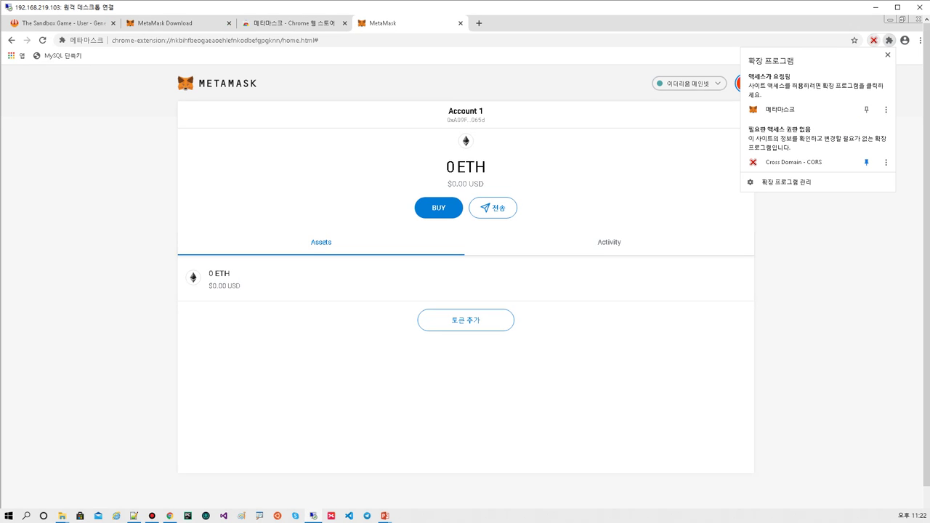
left_click(849, 176)
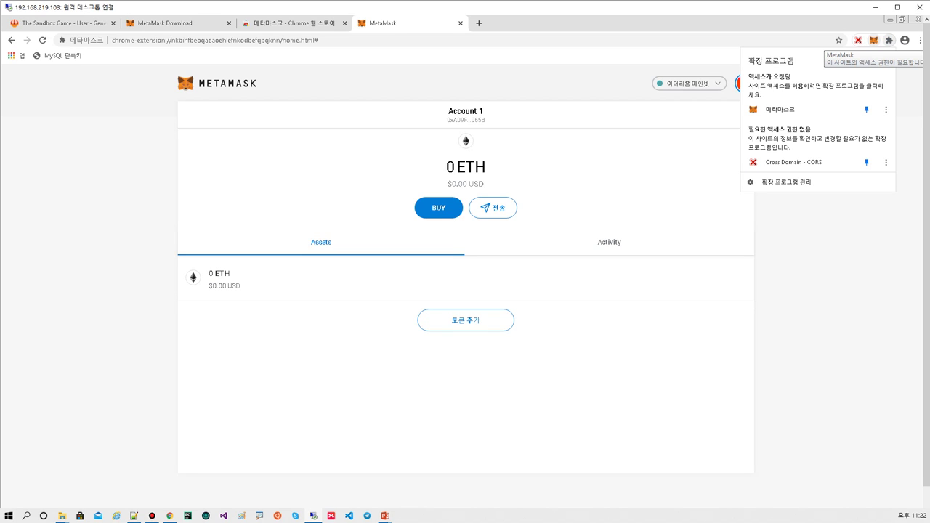
key("Escape")
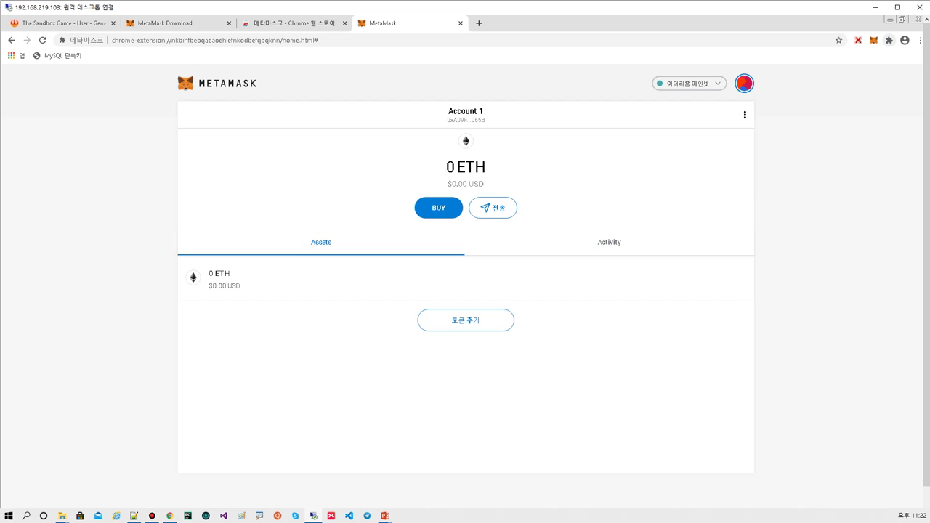
- Open the MetaMask wallet popup from the toolbar fox icon
left_click(889, 40)
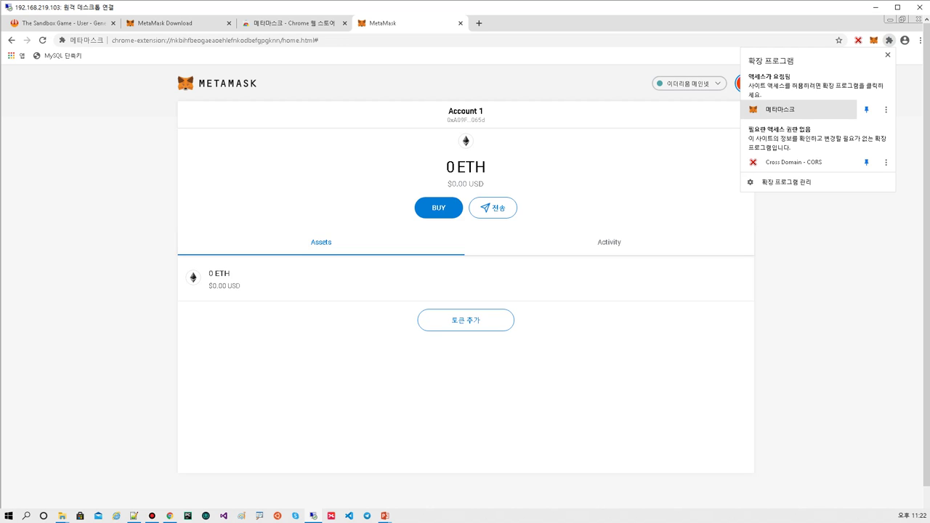
key("Escape")
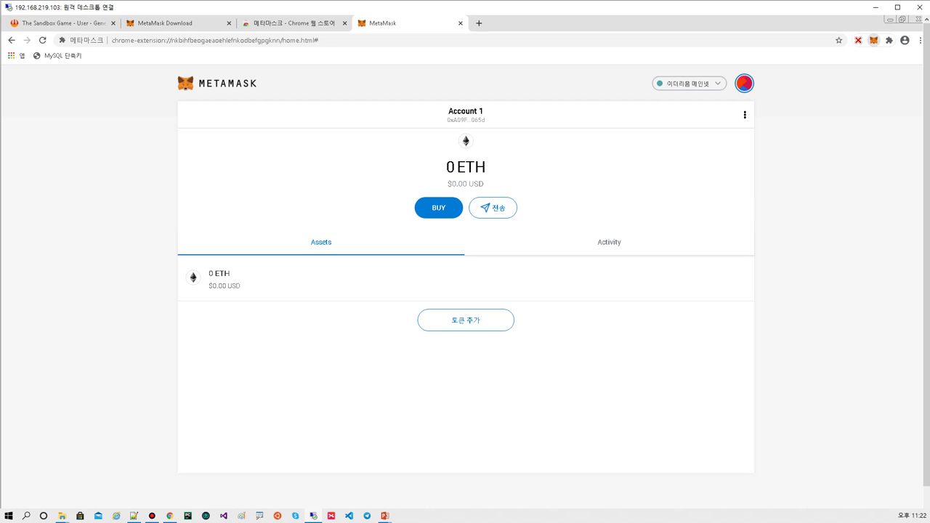
left_click(874, 40)
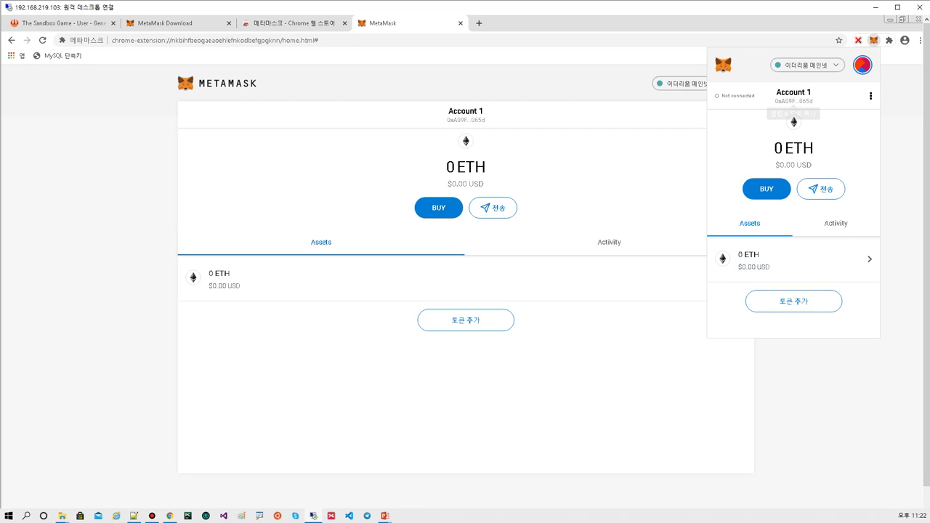
- Close the MetaMask, Chrome Web Store and MetaMask Download tabs, then reload The Sandbox page
left_click(459, 23)
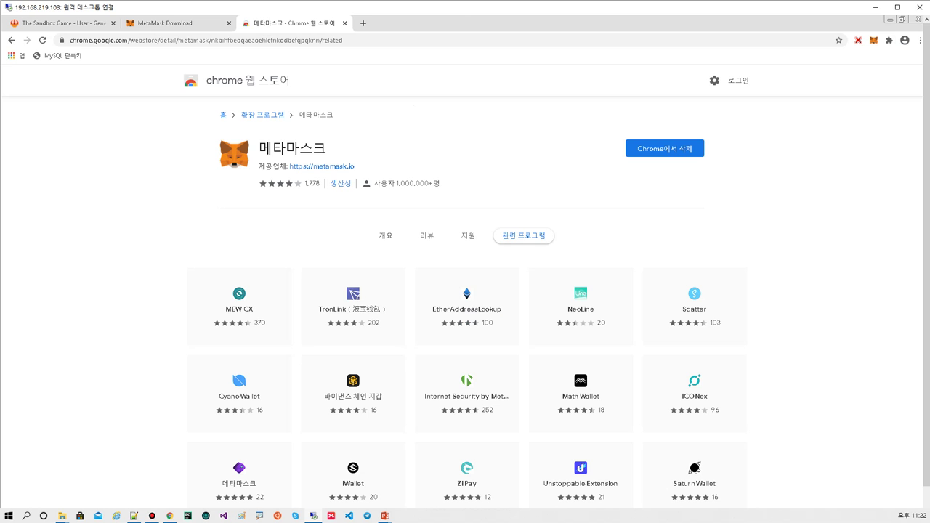
left_click(344, 22)
left_click(229, 23)
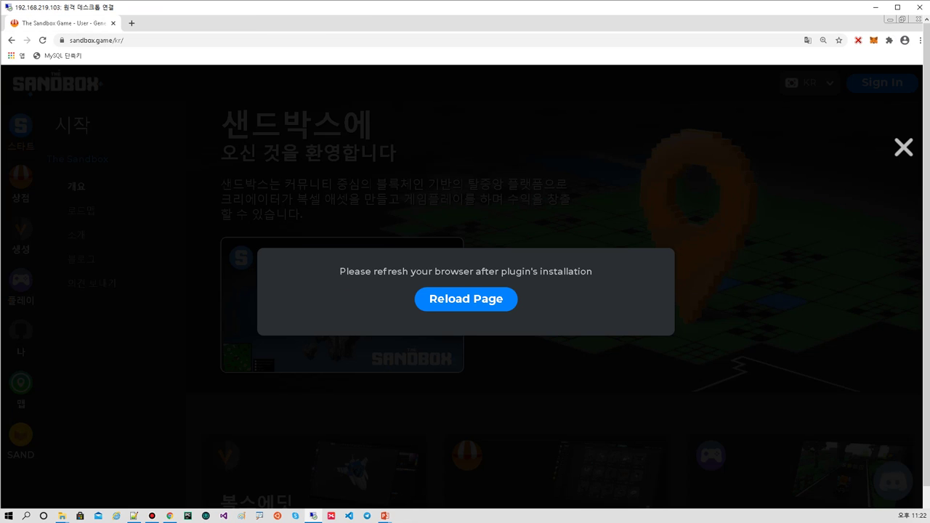
left_click(466, 299)
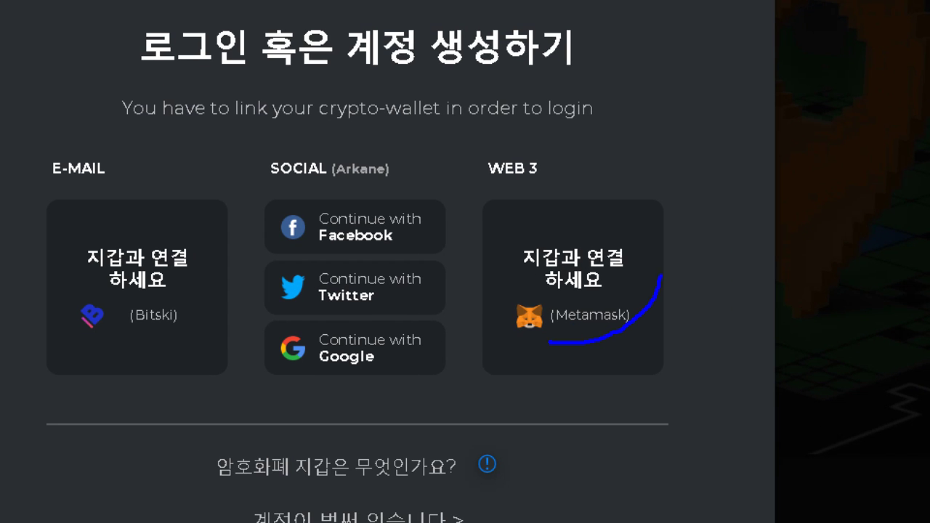
- Circle the MetaMask sign-in choice and underline sandbox.game and MetaMask in the request
mouse_move(661, 275)
left_mouse_down()
mouse_move(464, 300)
mouse_move(542, 375)
left_mouse_up()
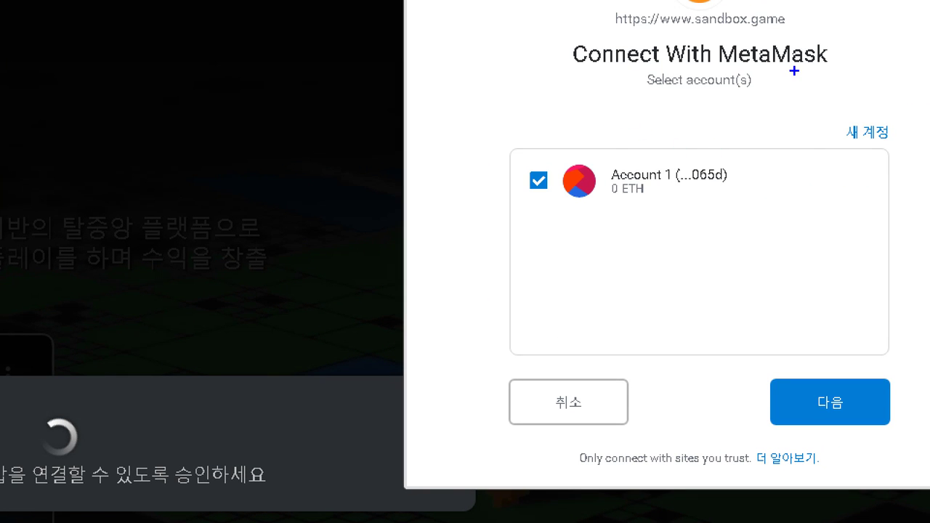
left_click_drag(708, 31, 776, 31)
left_click_drag(720, 66, 806, 73)
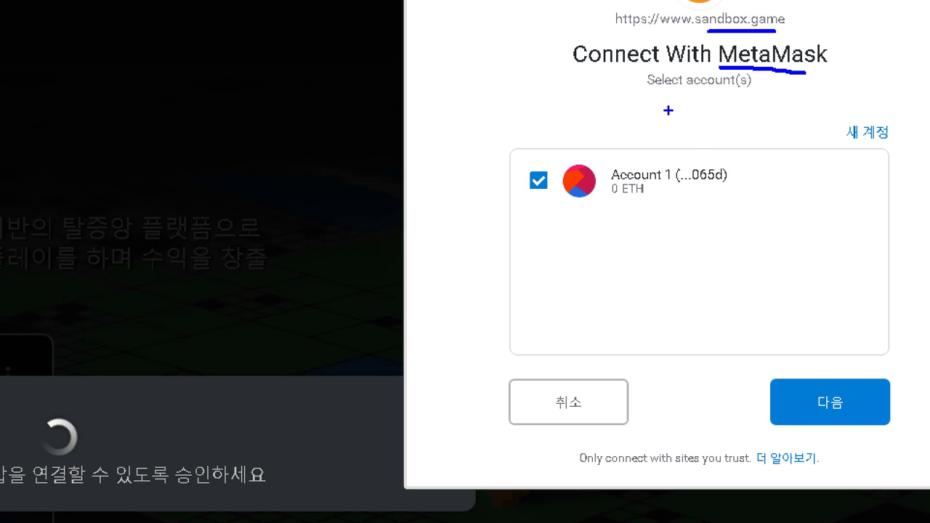
- Write 'ERC20' and 'Sand' notes on the request and circle the Next step
mouse_move(654, 108)
left_mouse_down()
mouse_move(621, 109)
mouse_move(619, 155)
mouse_move(658, 150)
left_mouse_up()
mouse_move(620, 134)
left_mouse_down()
mouse_move(665, 130)
mouse_move(664, 154)
left_mouse_up()
left_click_drag(665, 109, 696, 135)
mouse_move(734, 109)
left_mouse_down()
mouse_move(733, 144)
mouse_move(775, 135)
left_mouse_up()
mouse_move(794, 115)
left_mouse_down()
mouse_move(785, 129)
mouse_move(799, 110)
left_mouse_up()
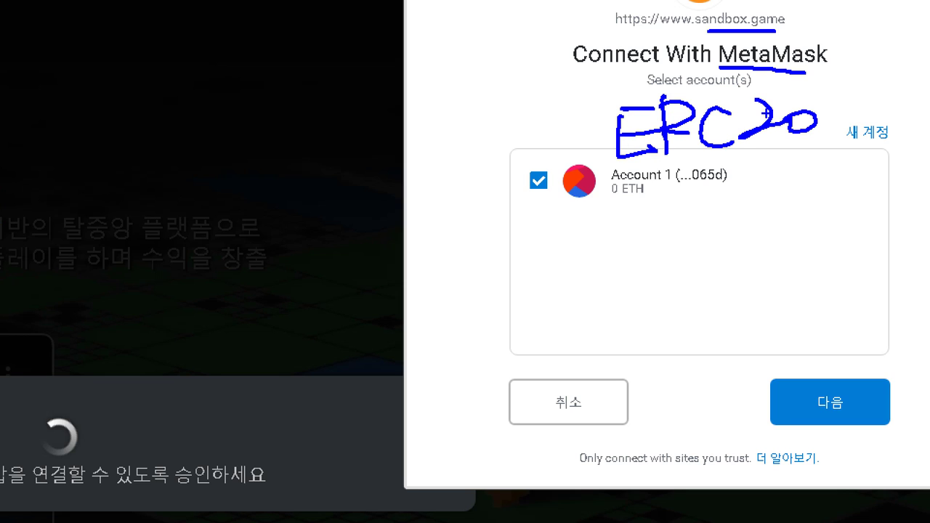
mouse_move(626, 216)
left_mouse_down()
mouse_move(586, 260)
mouse_move(669, 247)
left_mouse_up()
mouse_move(698, 232)
left_mouse_down()
mouse_move(702, 211)
mouse_move(718, 255)
left_mouse_up()
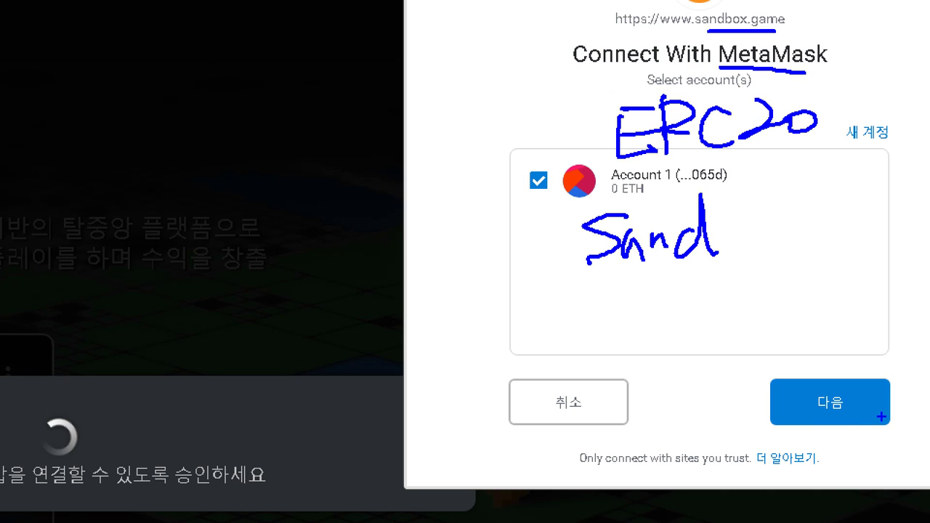
mouse_move(809, 429)
left_mouse_down()
mouse_move(829, 430)
mouse_move(798, 434)
mouse_move(810, 434)
left_mouse_up()
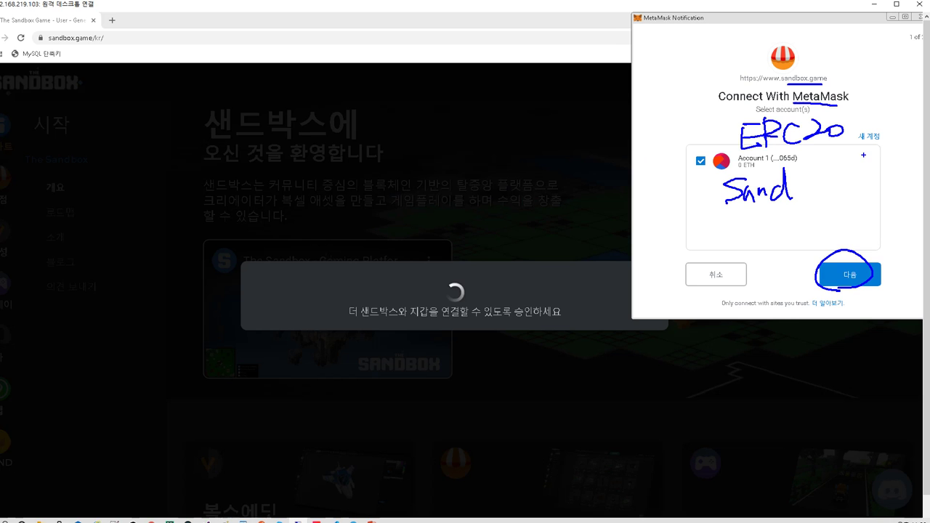
- Clear the notes and connect Account 1 to sandbox.game with 다음 and 연결
key("Escape")
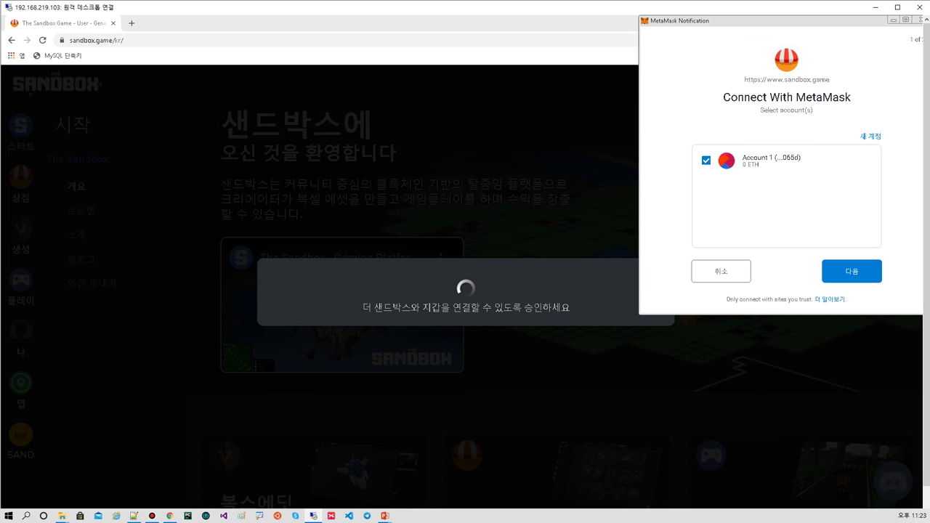
key("Return")
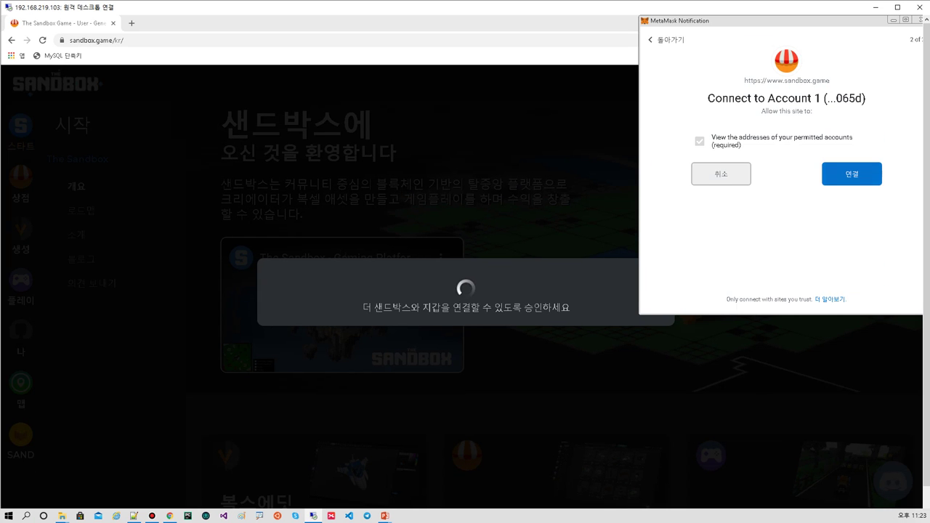
key("Return")
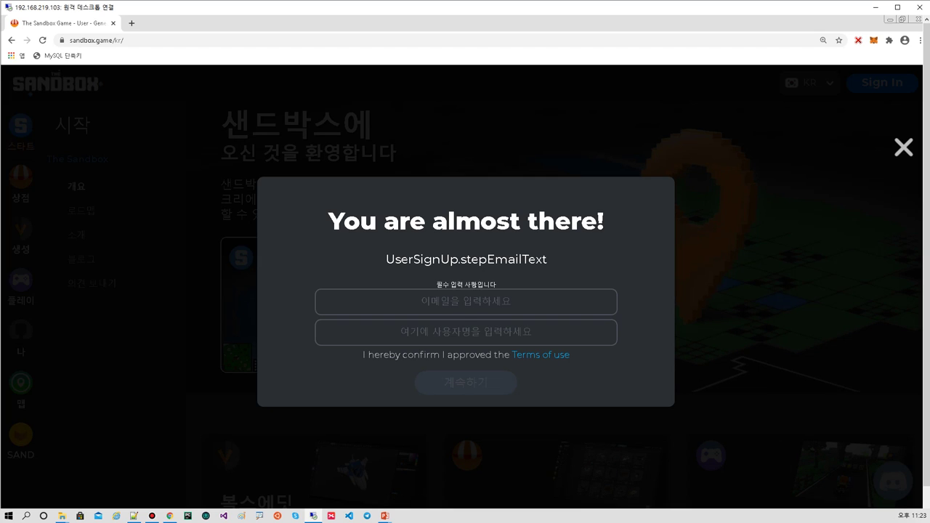
- Fill in the sign-up e-mail address and username, then submit the form
left_click(466, 302)
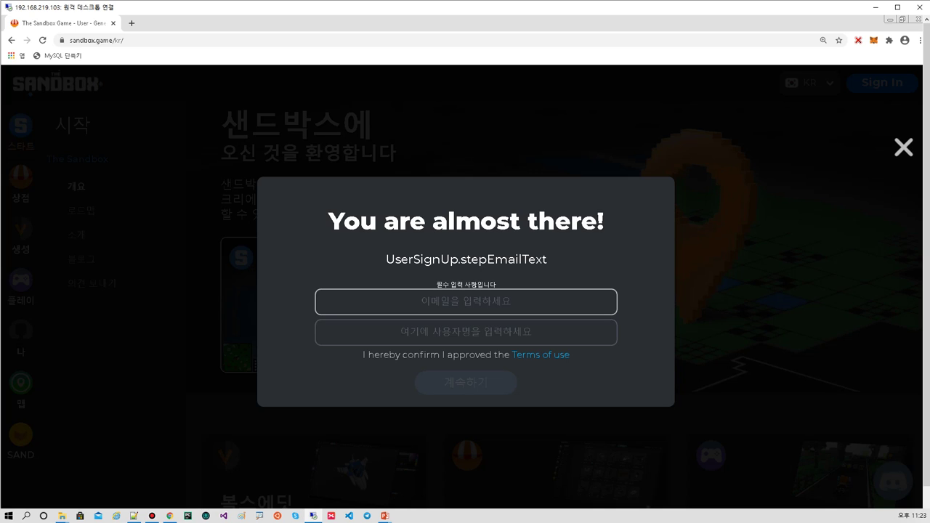
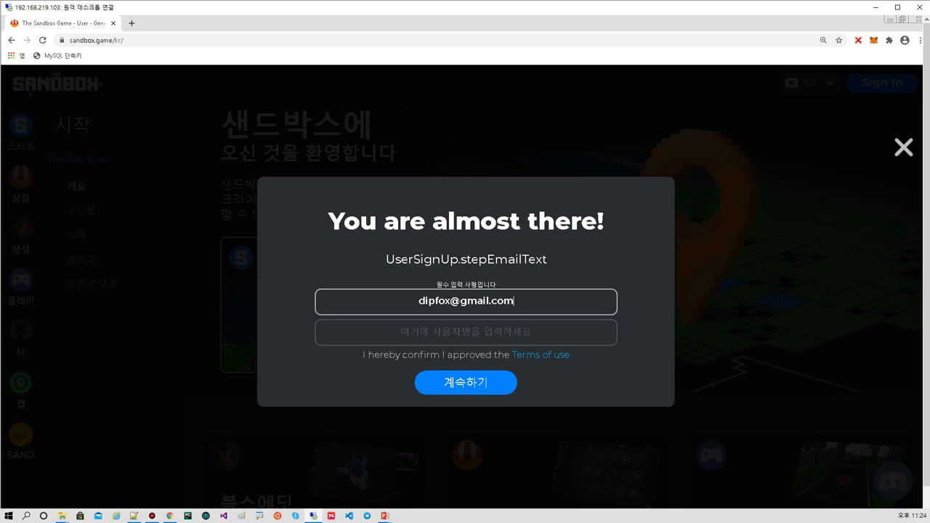
key("Tab")
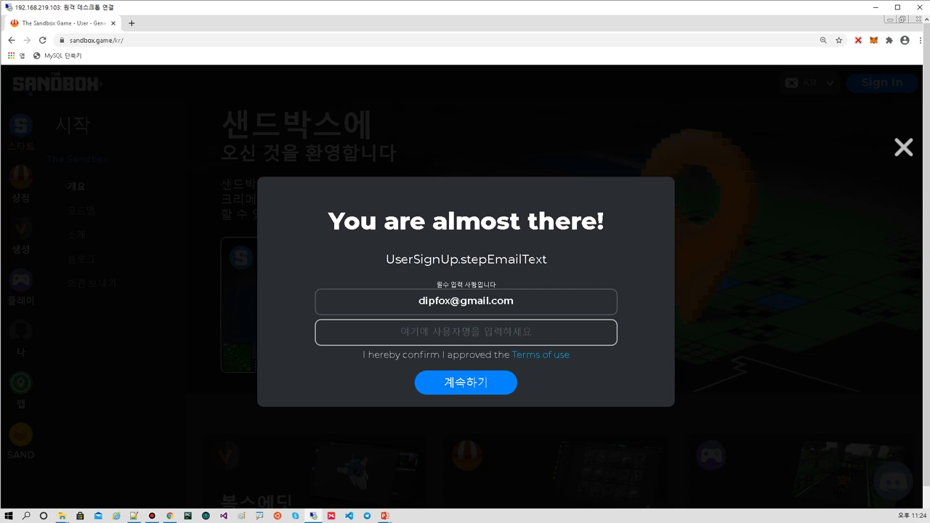
type("RyuFree")
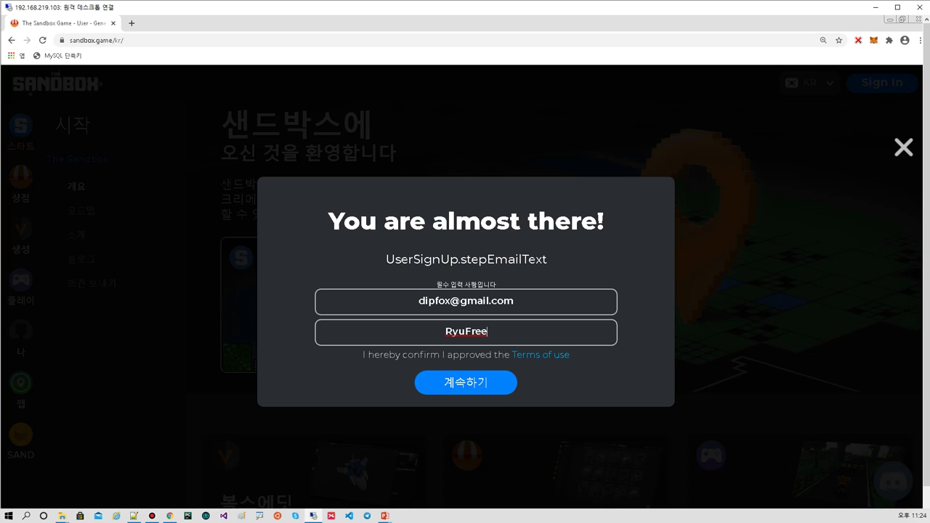
key("Return")
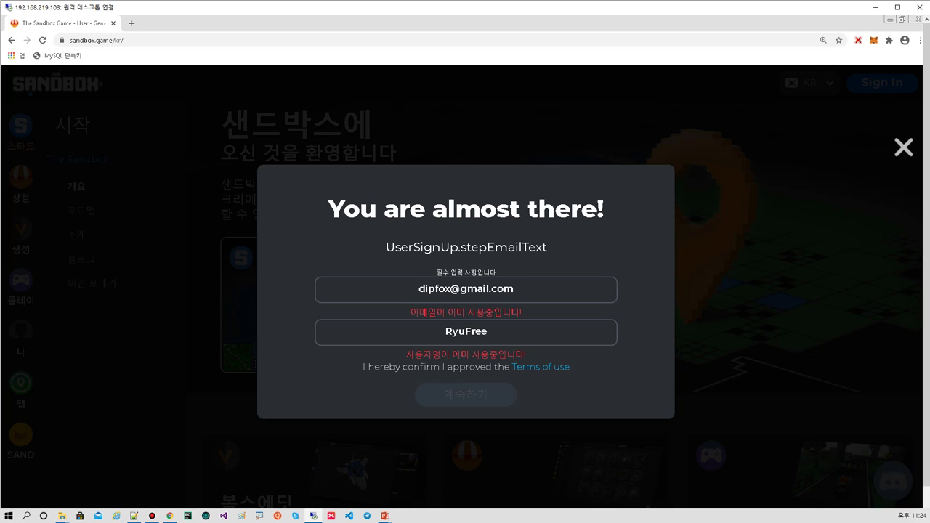
- Append 71 to the e-mail and username to clear the 'already in use' errors, then resubmit
left_click(466, 290)
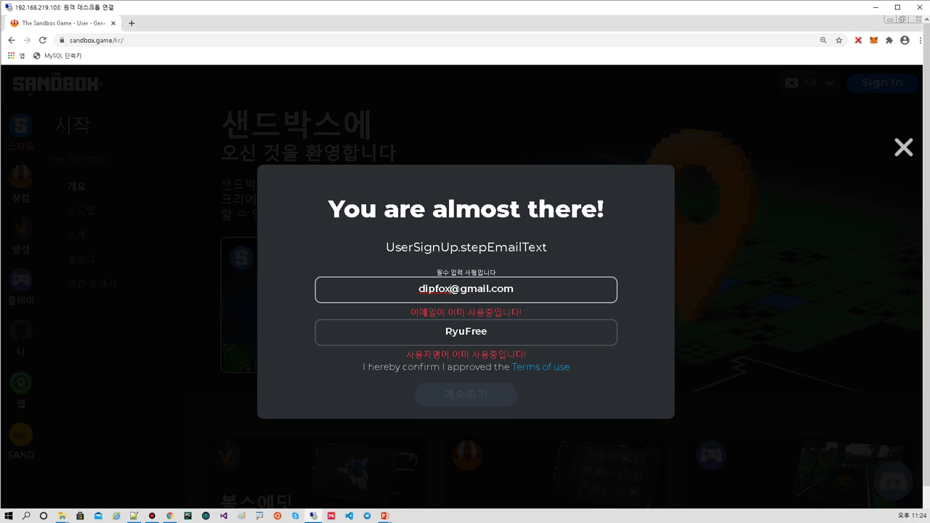
type("71")
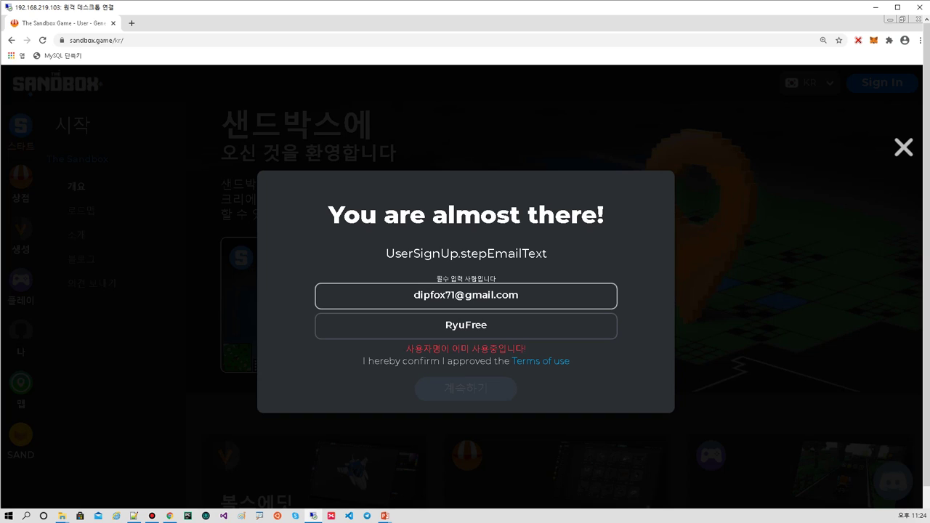
left_click(445, 325)
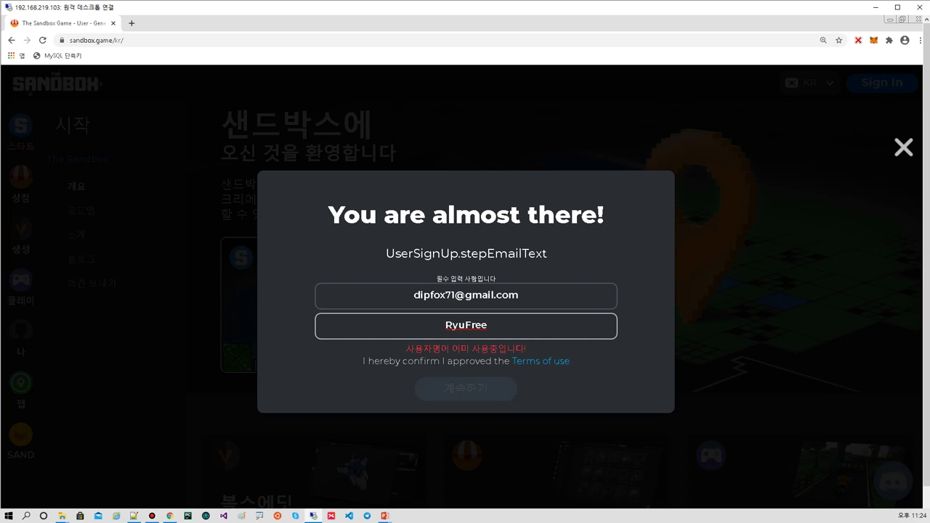
left_click(487, 326)
key("BackSpace")
type("e")
key("ctrl+a")
left_click(487, 325)
type("71")
left_click(466, 382)
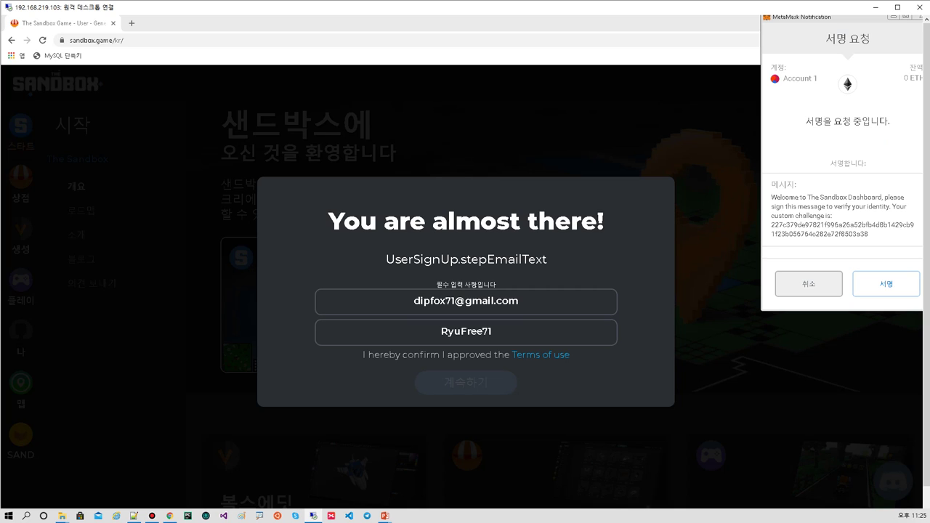
- Enlarge the signature request, note 'gas' and a $10 fee beside it, and sign with 서명
left_click_drag(762, 310, 587, 371)
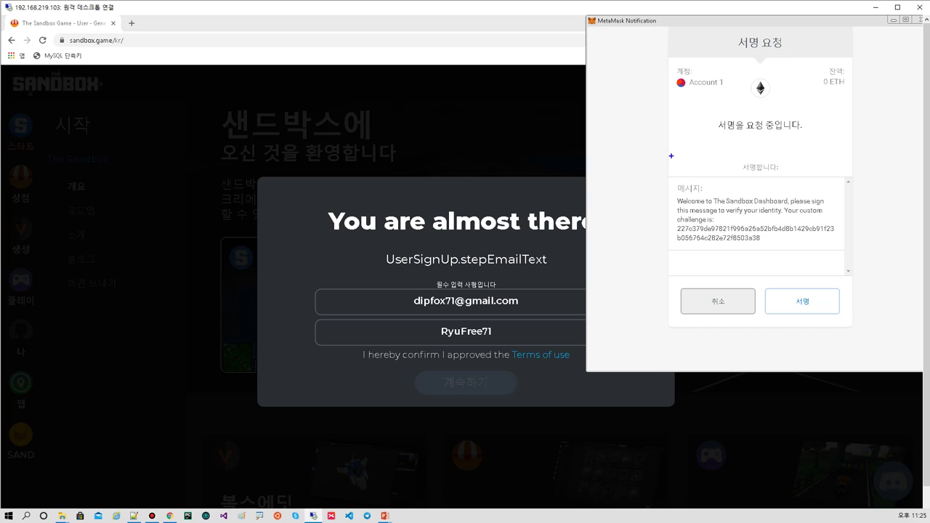
mouse_move(659, 163)
left_mouse_down()
mouse_move(644, 180)
mouse_move(685, 176)
left_mouse_up()
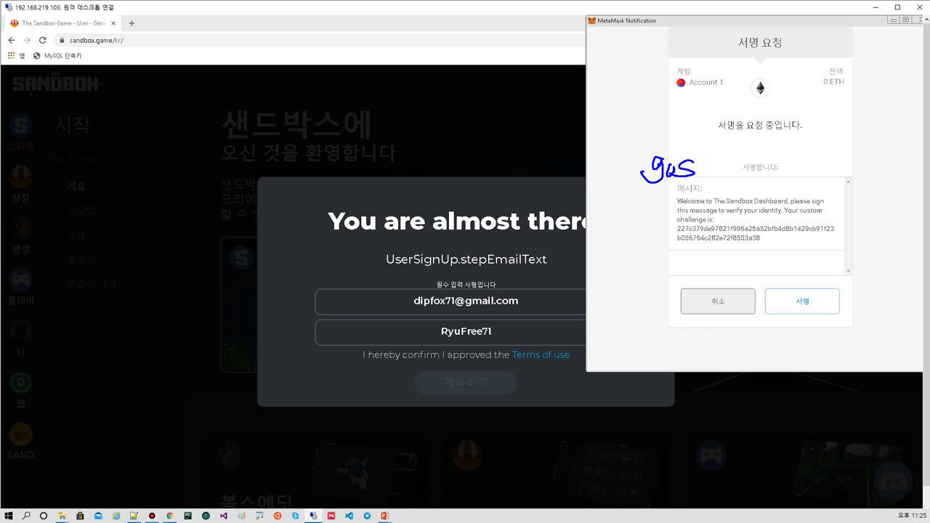
mouse_move(814, 159)
left_mouse_down()
mouse_move(791, 175)
mouse_move(804, 175)
left_mouse_up()
left_click_drag(823, 163, 827, 173)
mouse_move(843, 158)
left_mouse_down()
mouse_move(836, 171)
mouse_move(834, 159)
left_mouse_up()
mouse_move(801, 177)
left_mouse_down()
mouse_move(841, 180)
mouse_move(825, 162)
left_mouse_up()
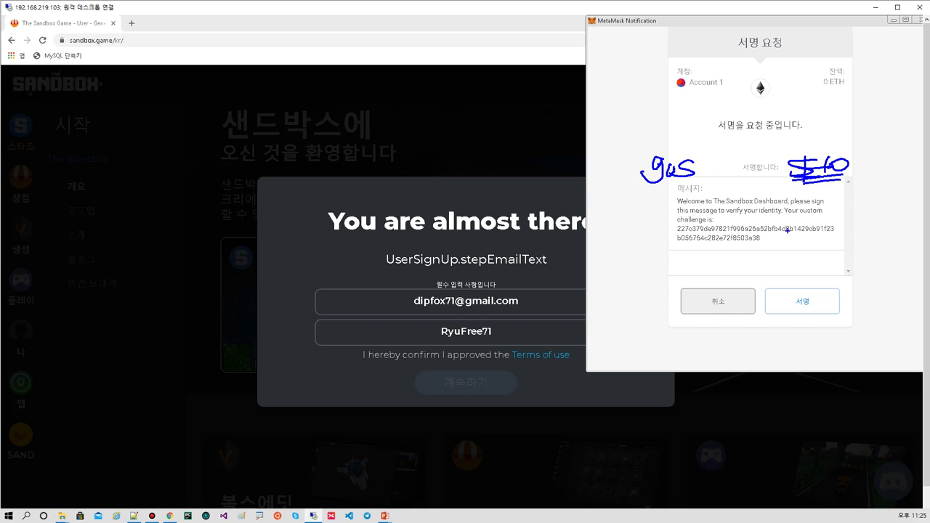
left_click(815, 310)
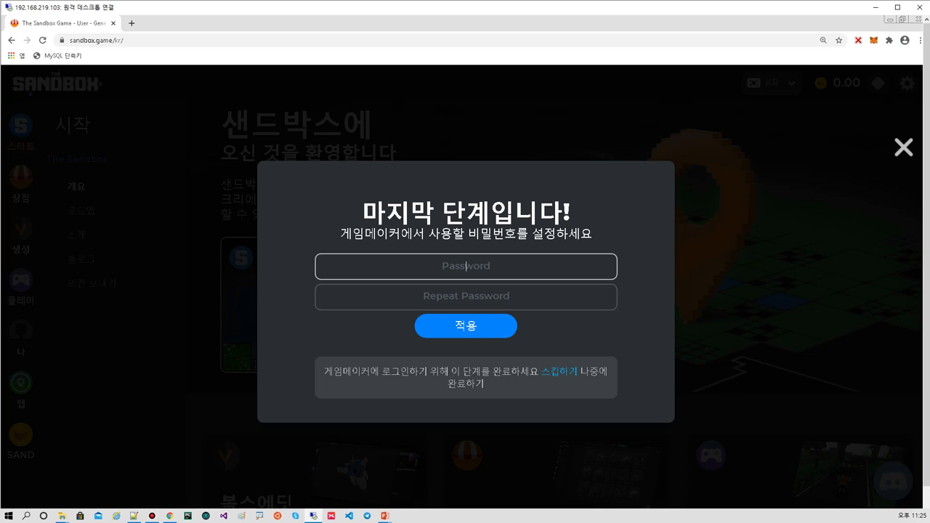
- Enter the Game Maker password in both Password fields and submit it
type("*********")
left_click(466, 297)
type("*********")
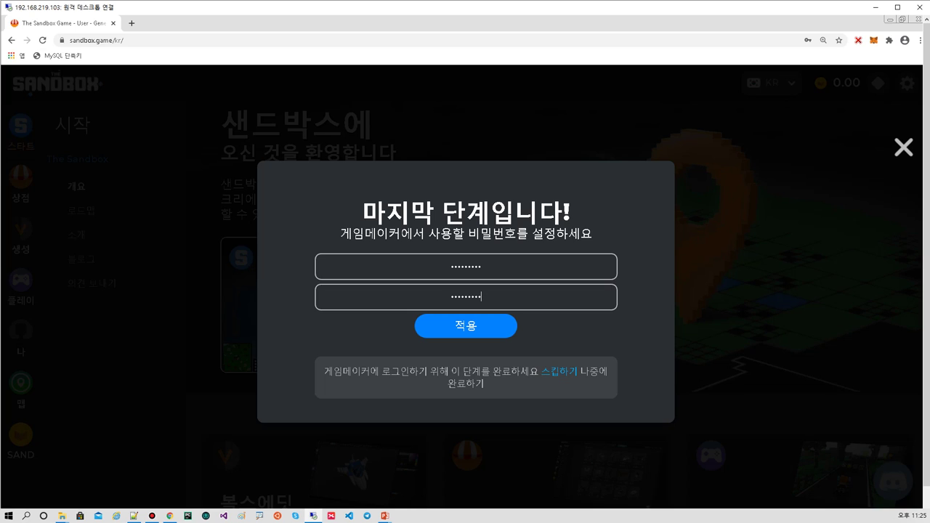
key("Return")
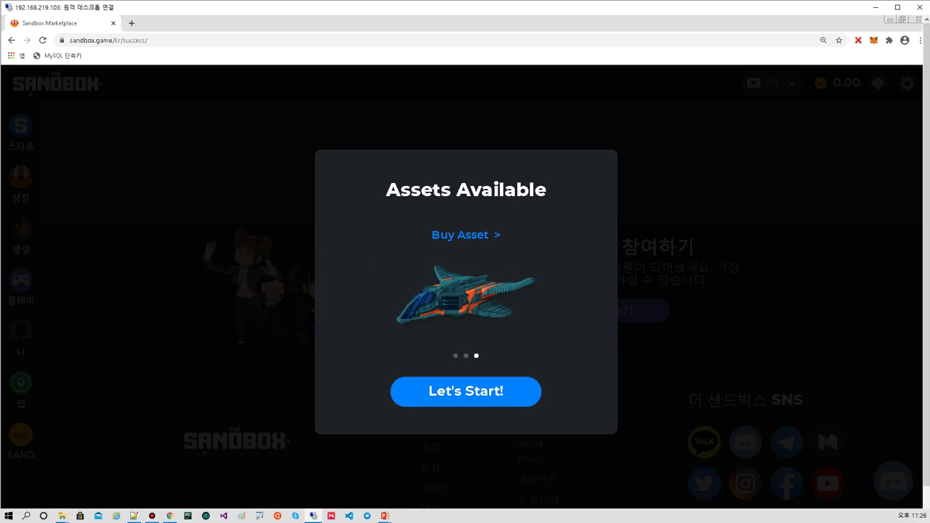
- Enter the shop and review the wallet's account options, highlighting View on Etherscan
left_click(466, 391)
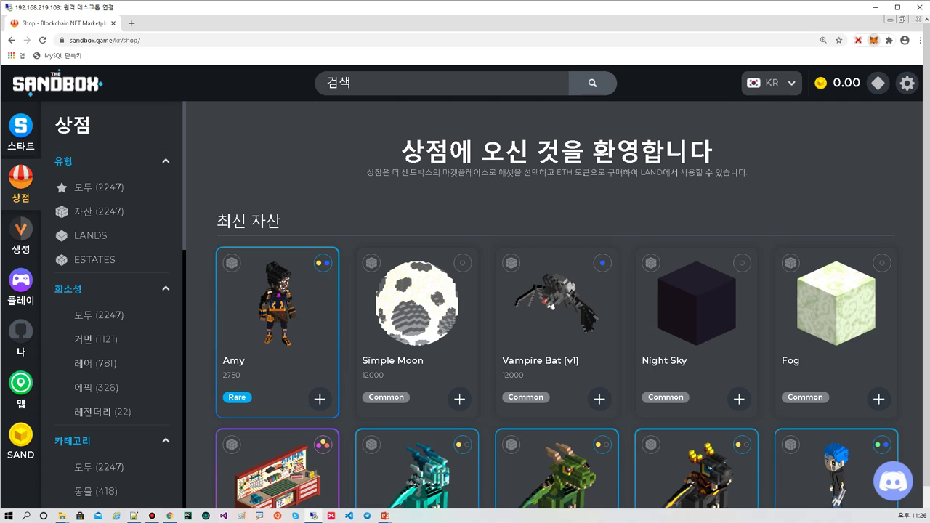
left_click(873, 40)
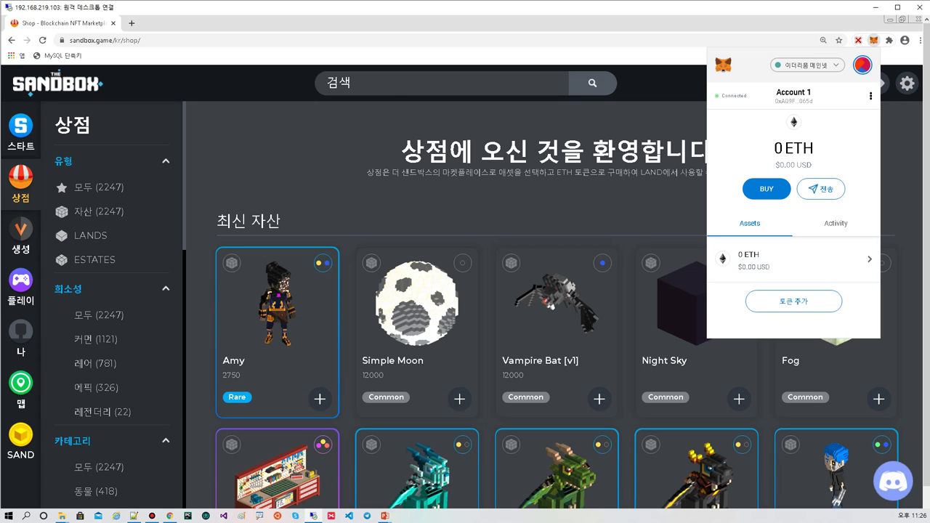
left_click(871, 96)
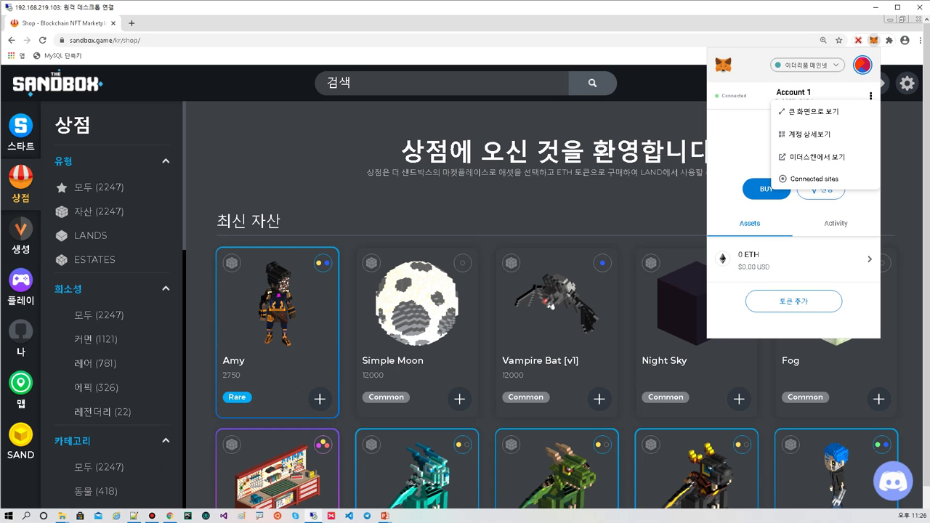
key("Escape")
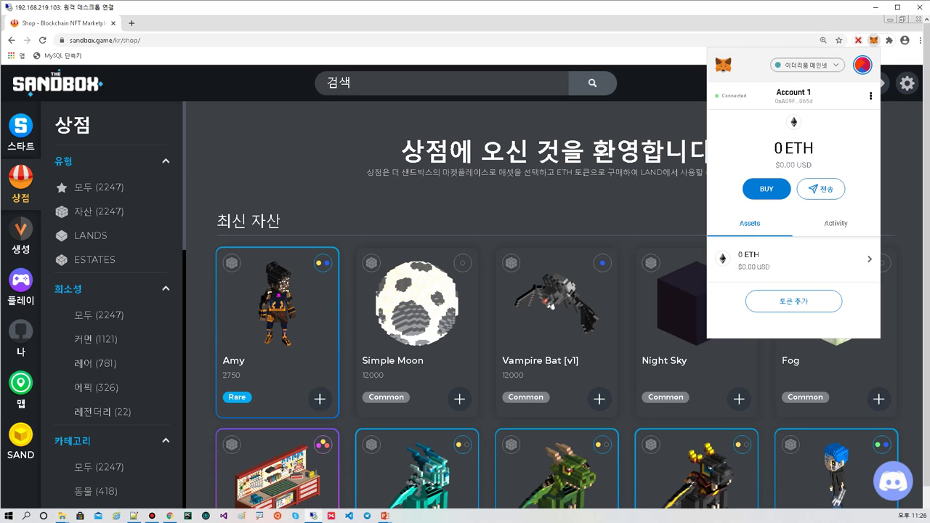
left_click(842, 84)
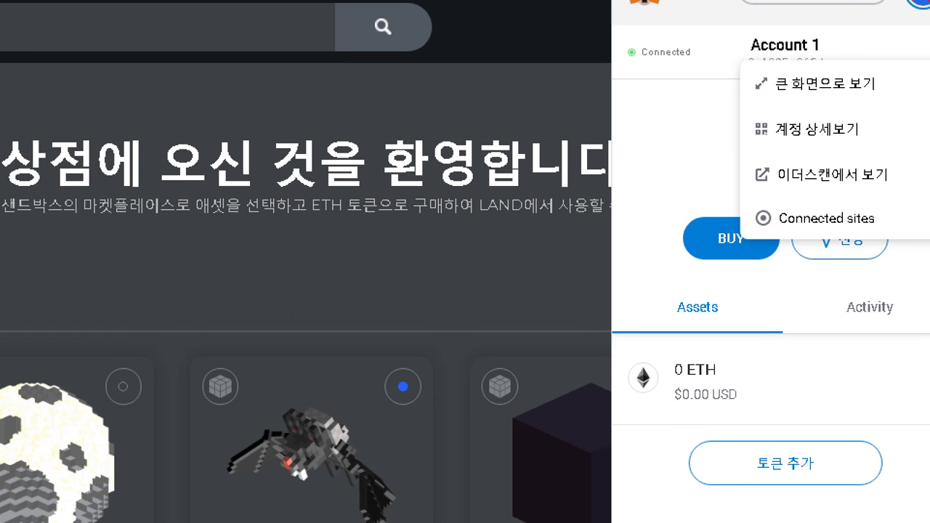
left_click_drag(771, 186, 897, 195)
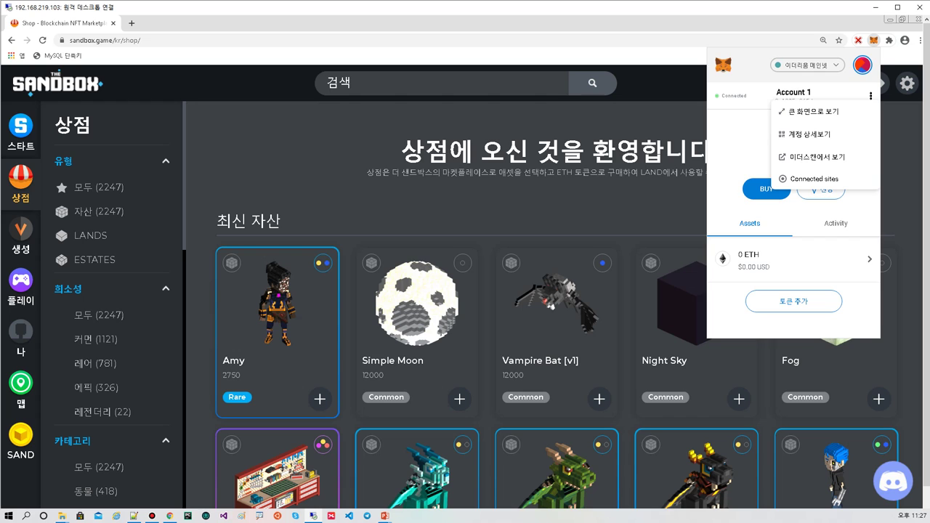
key("Escape")
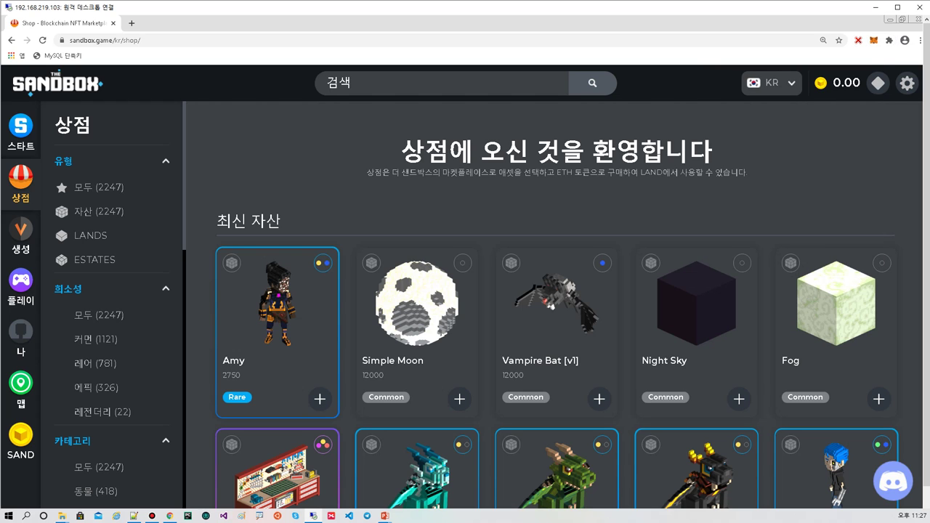
- Switch from the remote desktop to the local Chrome and open a new tab
key("alt+Tab")
key("ctrl+l")
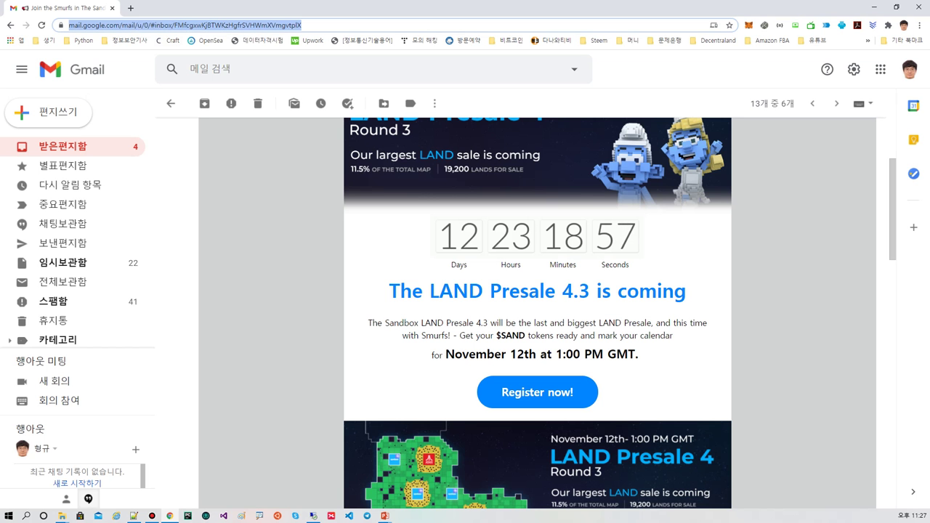
key("ctrl+t")
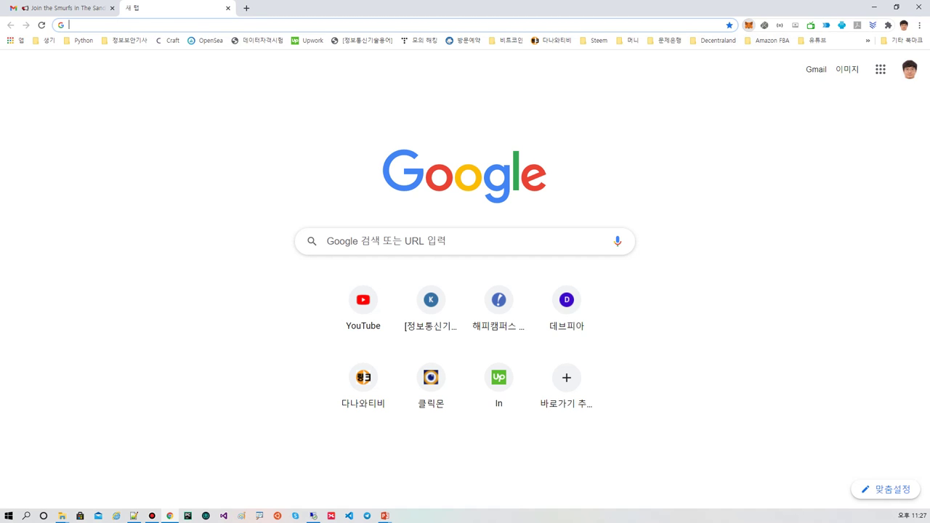
- Unlock the local MetaMask wallet with its password
left_click(748, 24)
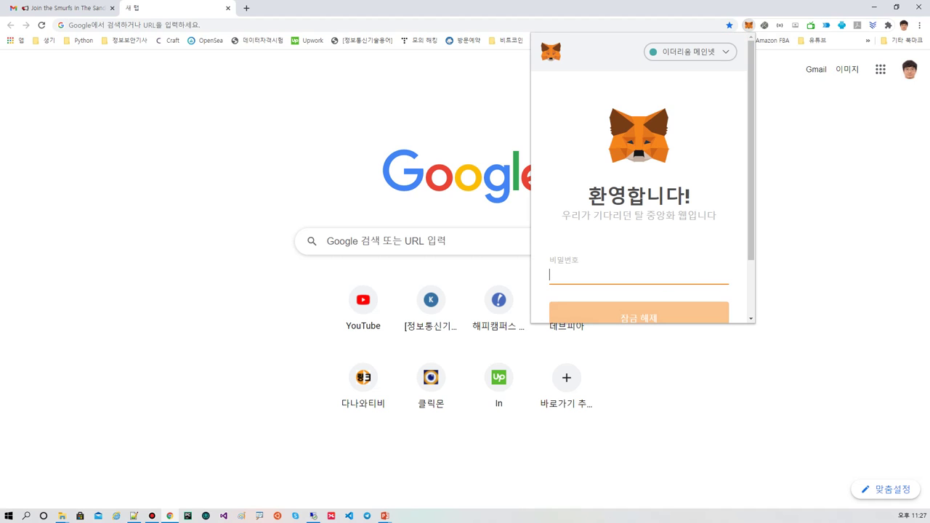
type("••••")
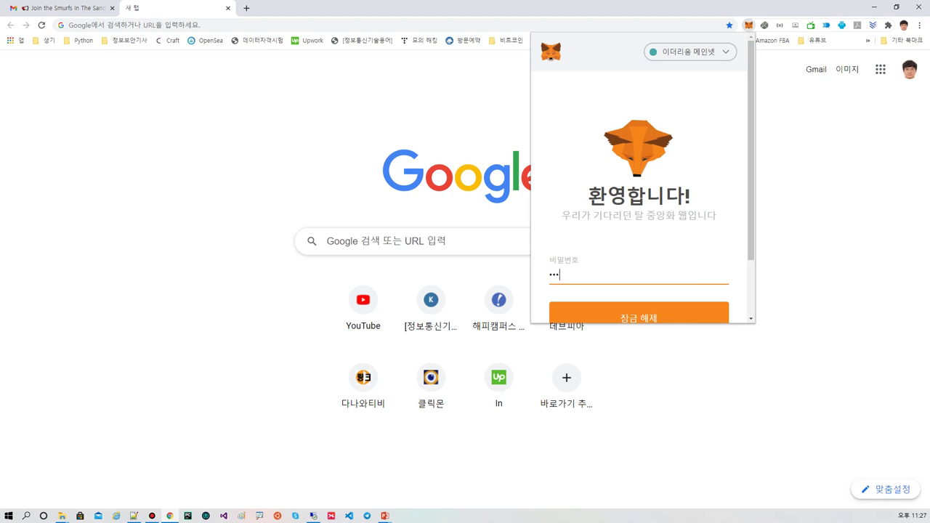
key("BackSpace")
type("•••••••••••")
key("Return")
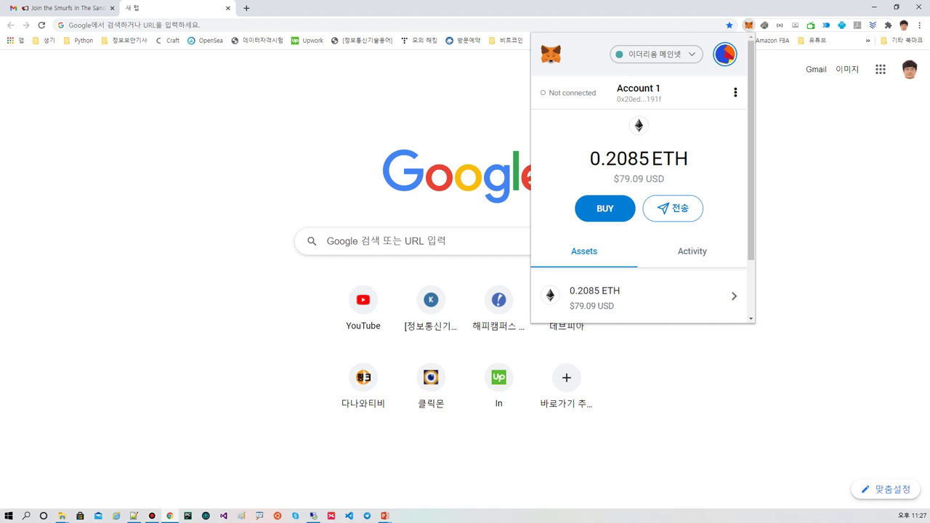
- Scroll the Assets list showing 0.2085 ETH and 0 SAND, then move to the slideshow
scroll(640, 214, "down", 2)
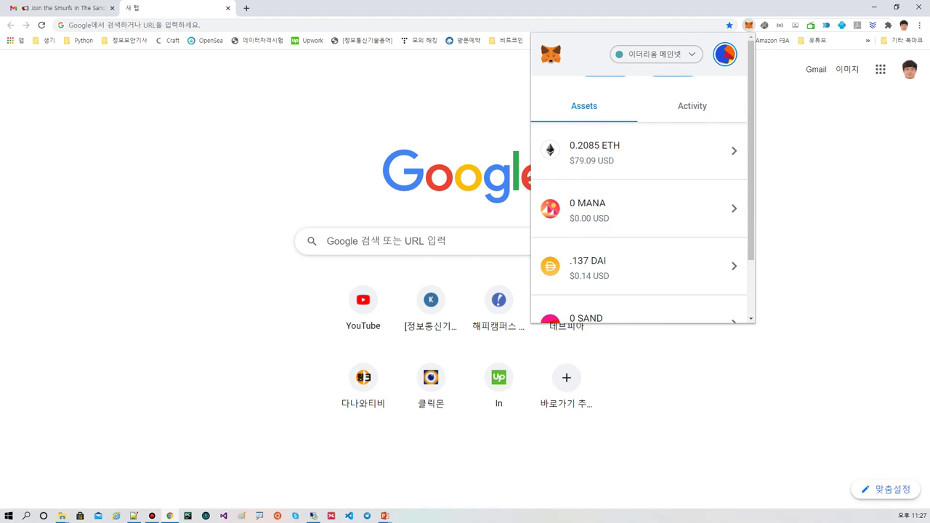
scroll(639, 214, "down", 1)
scroll(639, 215, "up", 1)
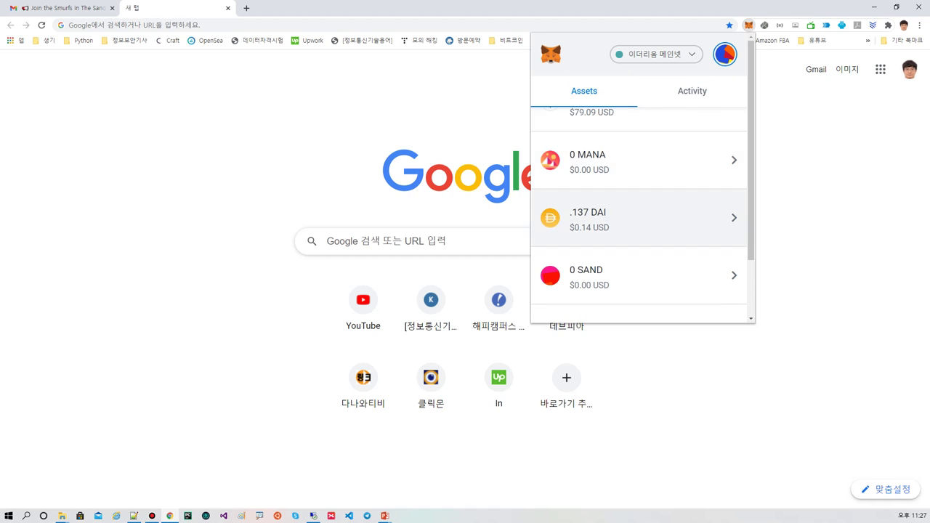
scroll(639, 218, "down", 2)
scroll(640, 240, "down", 3)
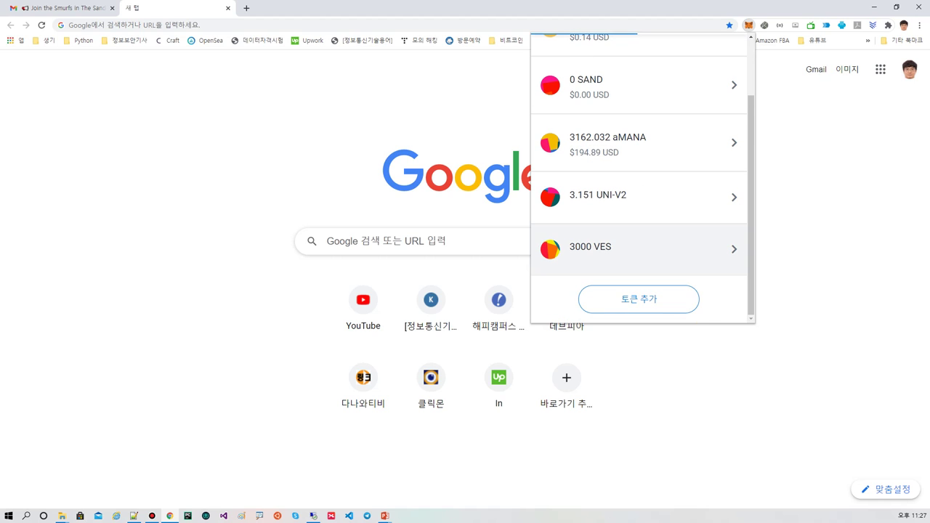
scroll(640, 240, "up", 5)
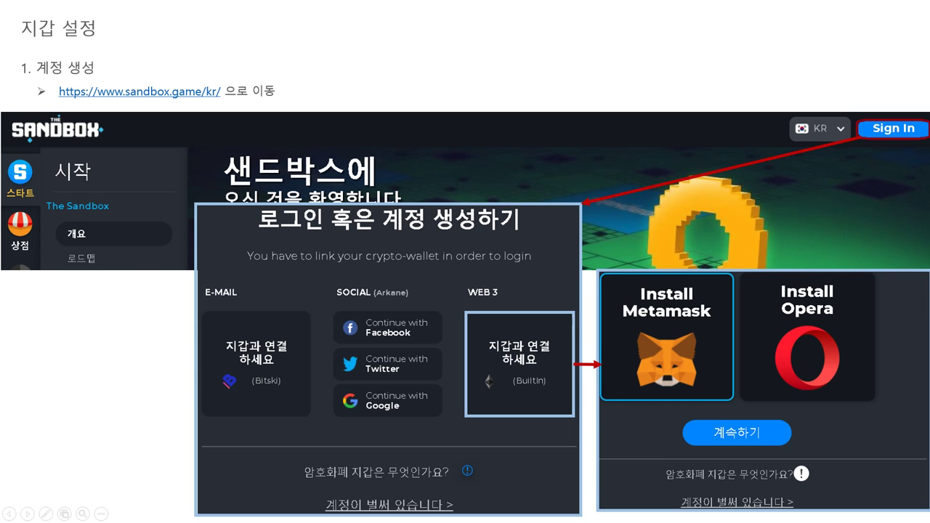
key("Right")
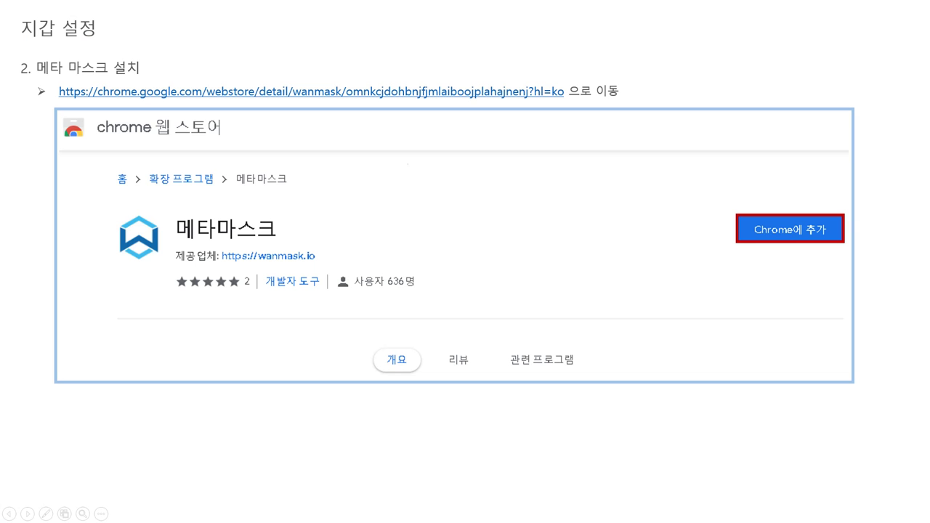
- Advance to the MetaMask usage slide, then return to the wallet listing 0.2085 ETH
key("Right")
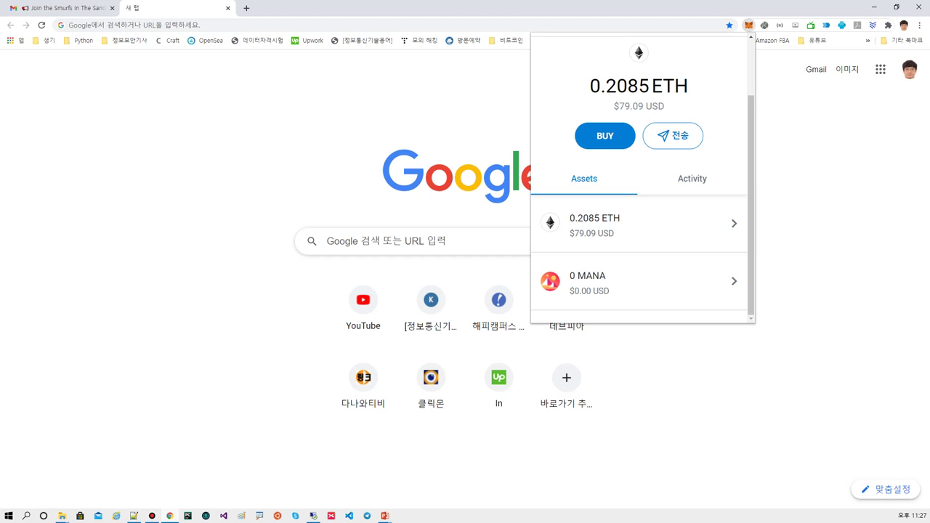
scroll(643, 178, "up", 1)
- Open the wallet account's address page on Etherscan from MetaMask's account menu
left_click(735, 92)
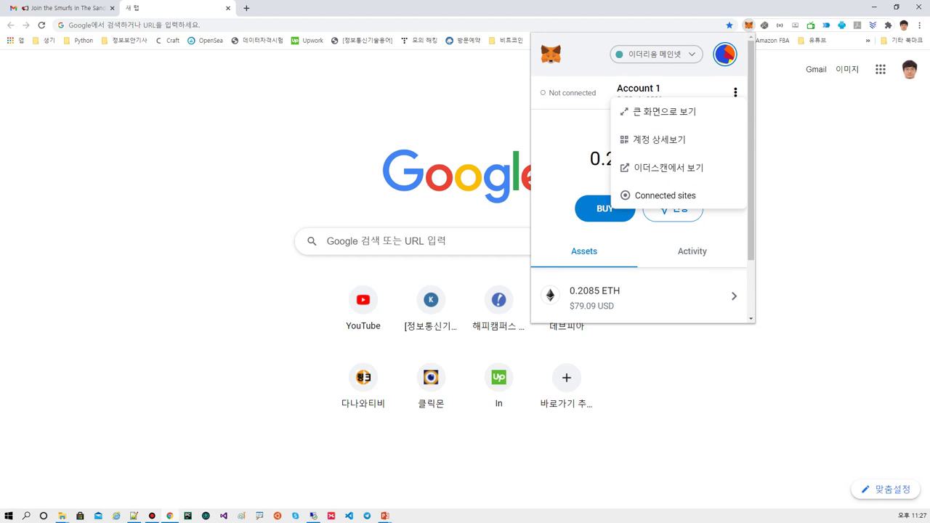
left_click(670, 167)
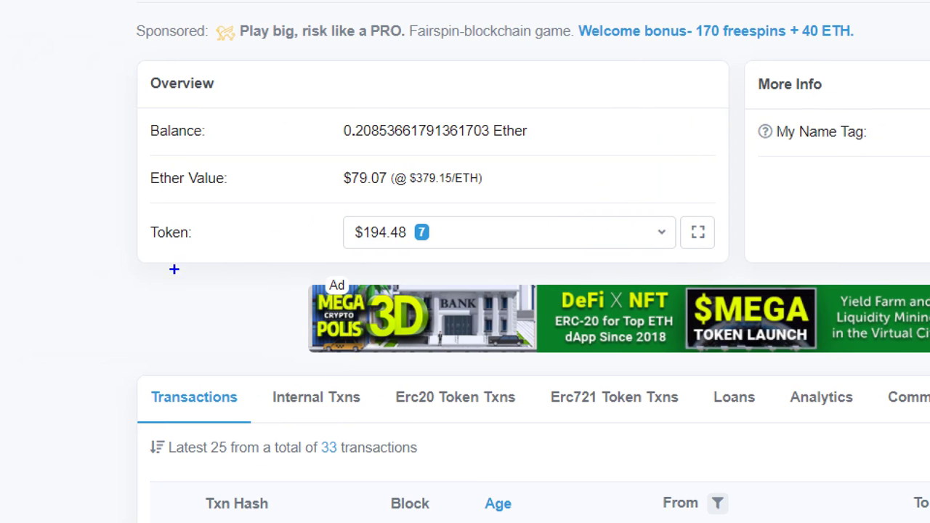
left_click_drag(145, 259, 670, 262)
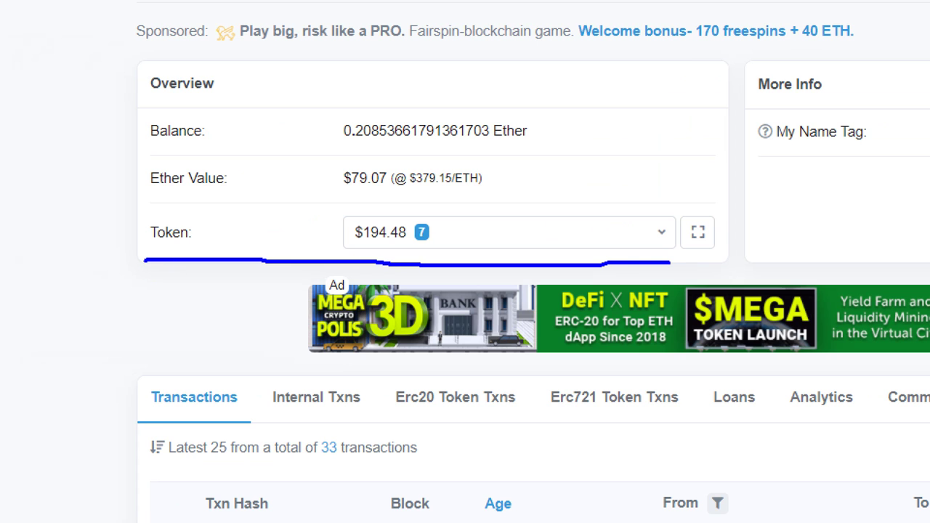
key("Escape")
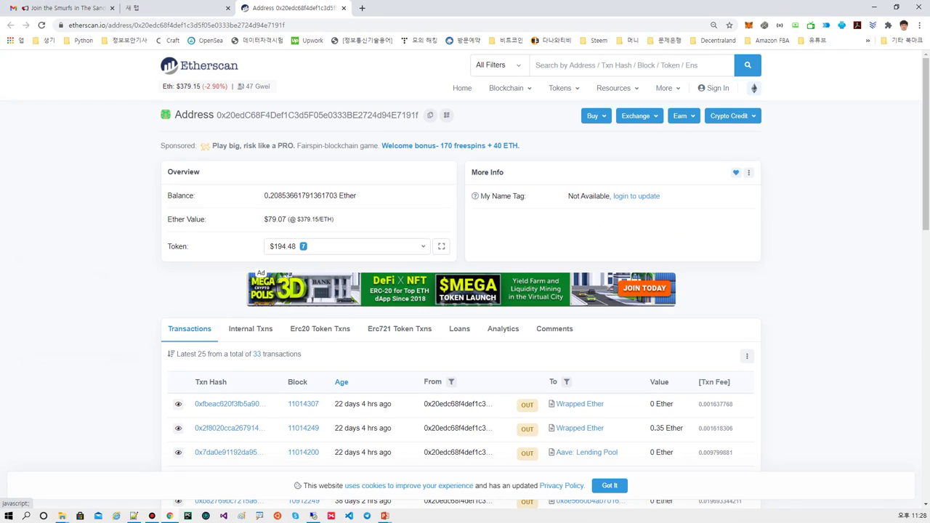
- List the address's 7 ERC-20 tokens, led by 3,162.03 aMANA worth $194.34
left_click(345, 247)
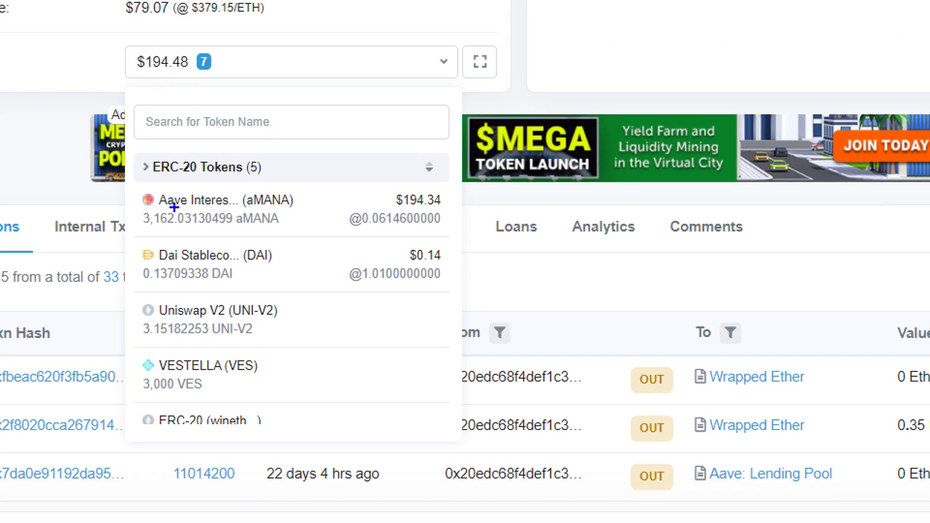
left_click_drag(160, 210, 241, 206)
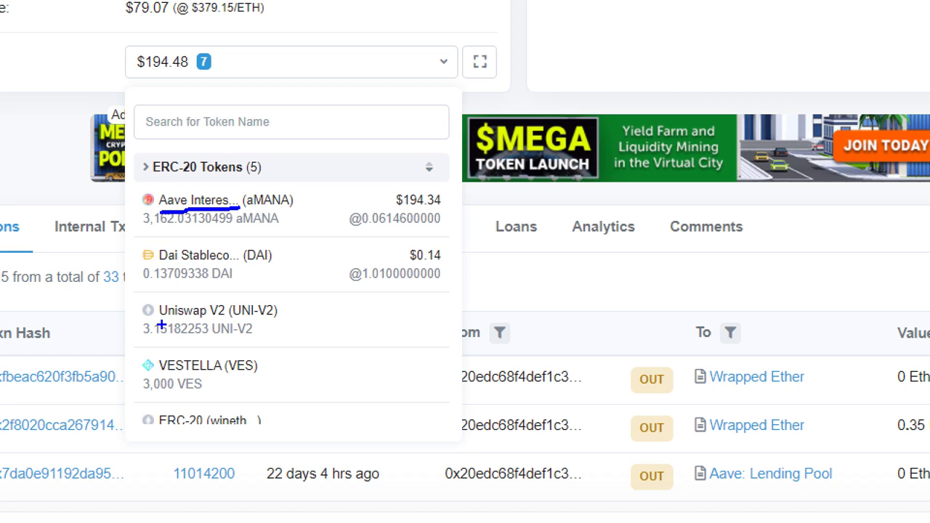
mouse_move(146, 341)
left_mouse_down()
mouse_move(235, 351)
mouse_move(305, 341)
left_mouse_up()
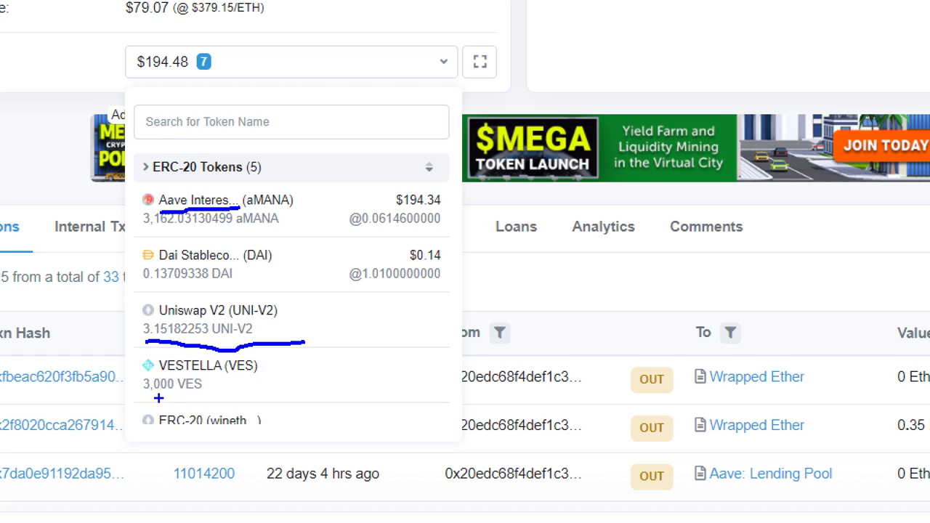
left_click_drag(159, 398, 252, 402)
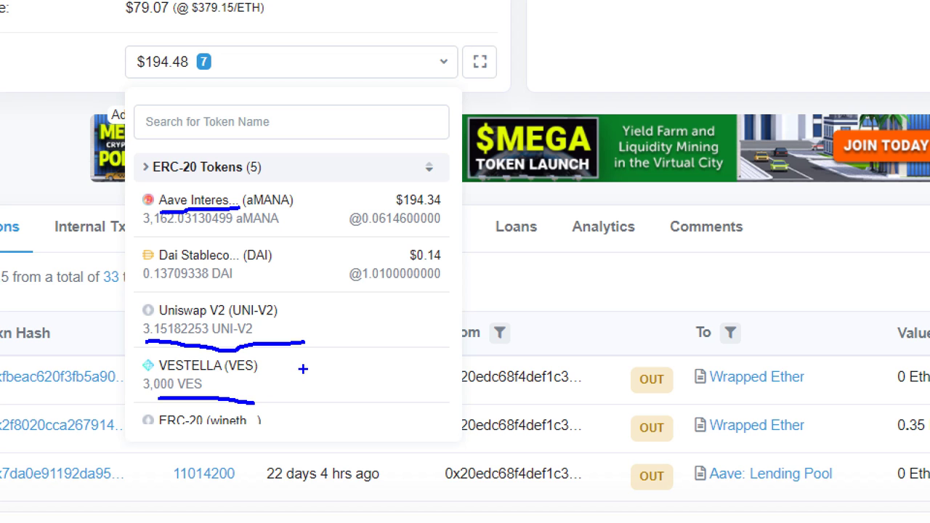
key("Escape")
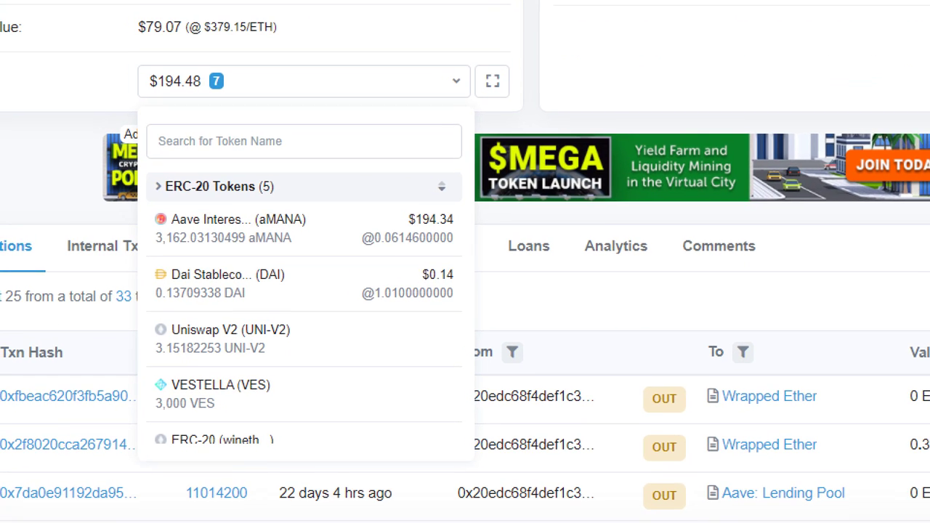
mouse_move(179, 274)
left_mouse_down()
mouse_move(305, 274)
mouse_move(313, 226)
mouse_move(175, 266)
mouse_move(211, 270)
left_mouse_up()
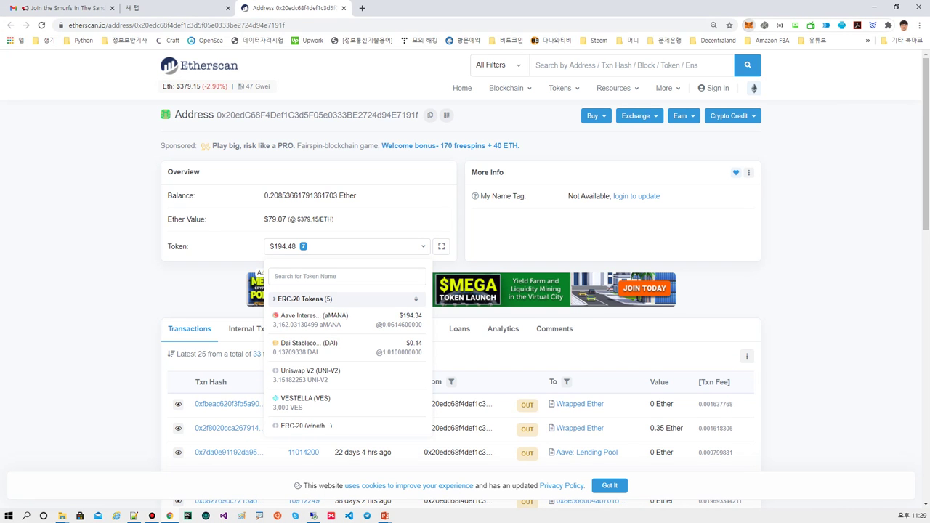
key("alt+shift+m")
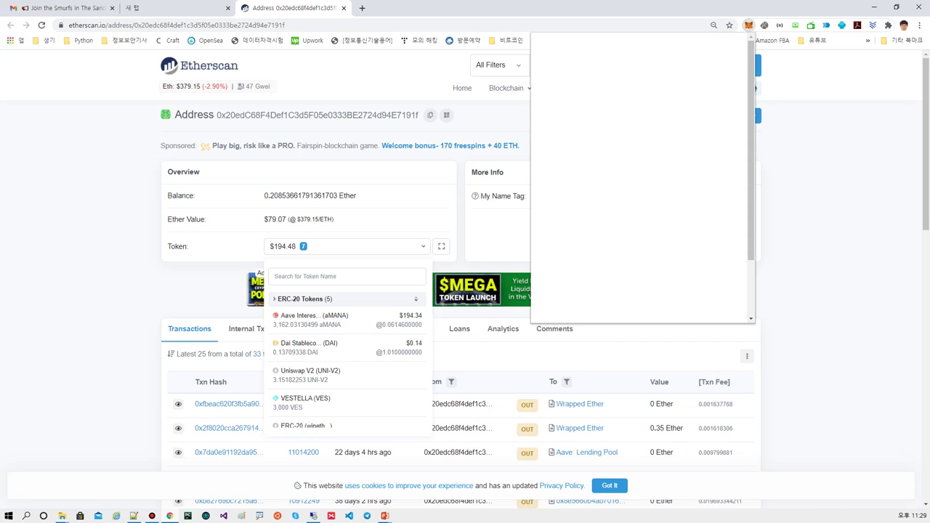
scroll(639, 218, "down", 2)
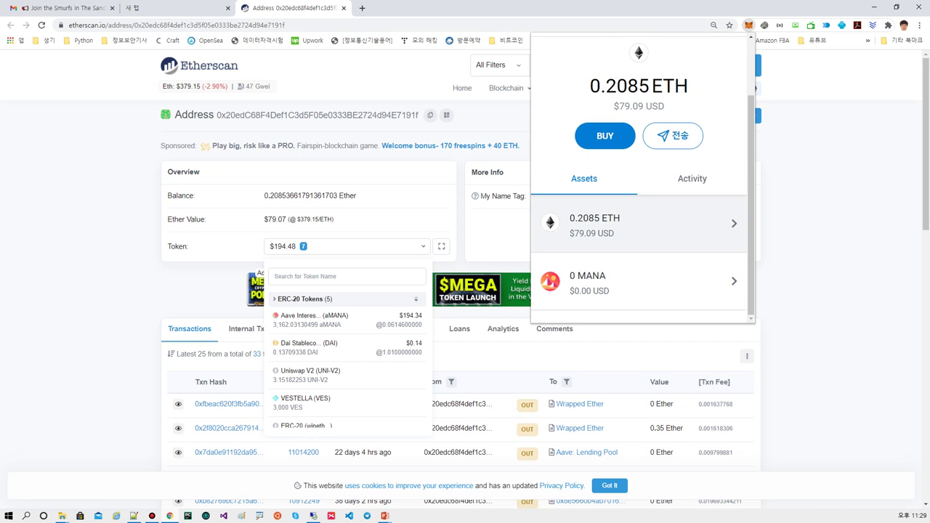
scroll(640, 218, "down", 3)
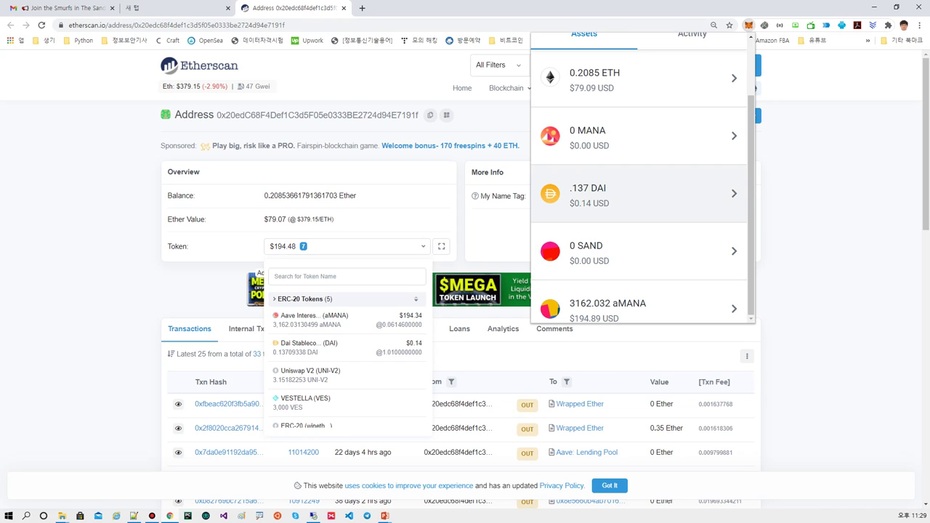
key("Escape")
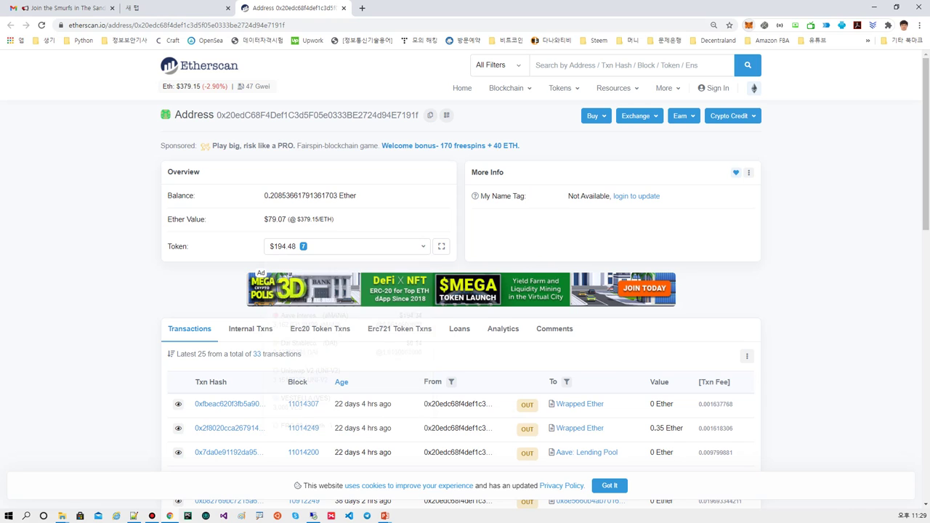
left_click(346, 246)
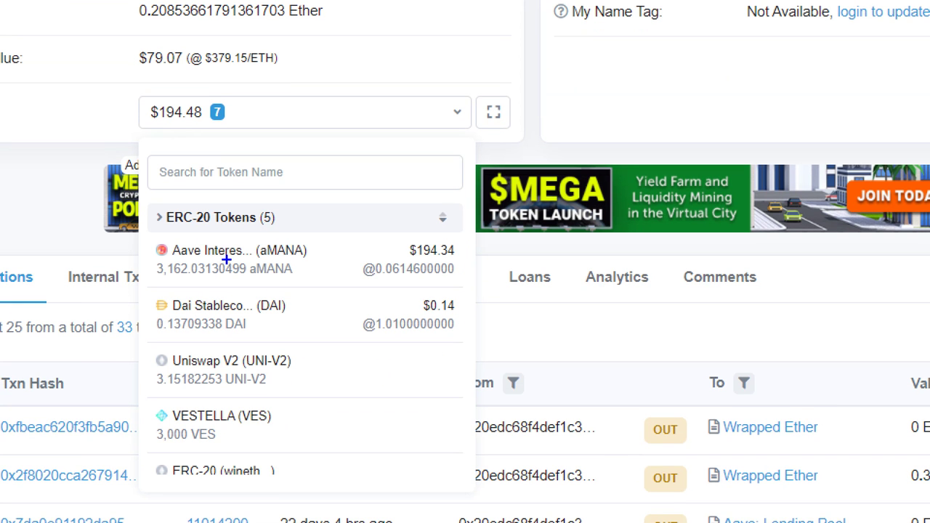
mouse_move(176, 287)
left_mouse_down()
mouse_move(182, 205)
mouse_move(246, 283)
left_mouse_up()
key("Escape")
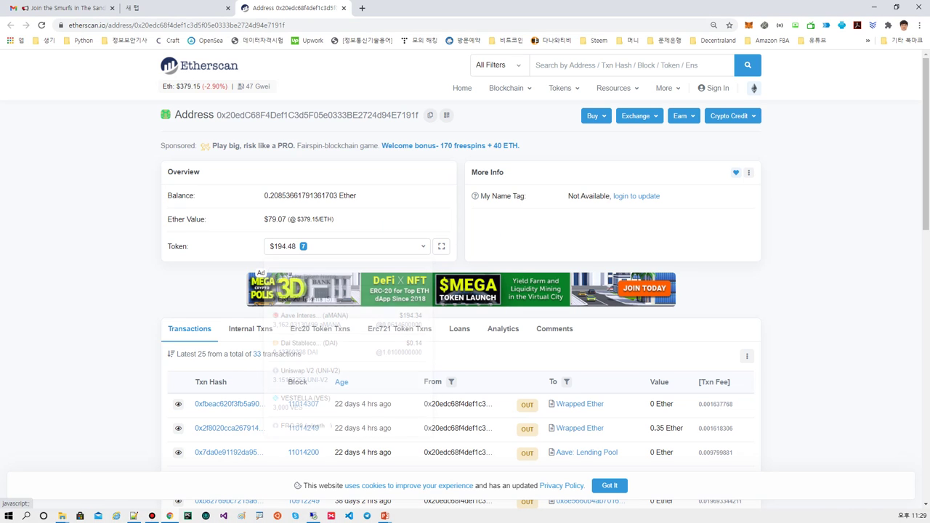
- Pick aMANA from the Token list, copy its contract address, then bring up MetaMask
left_click(346, 246)
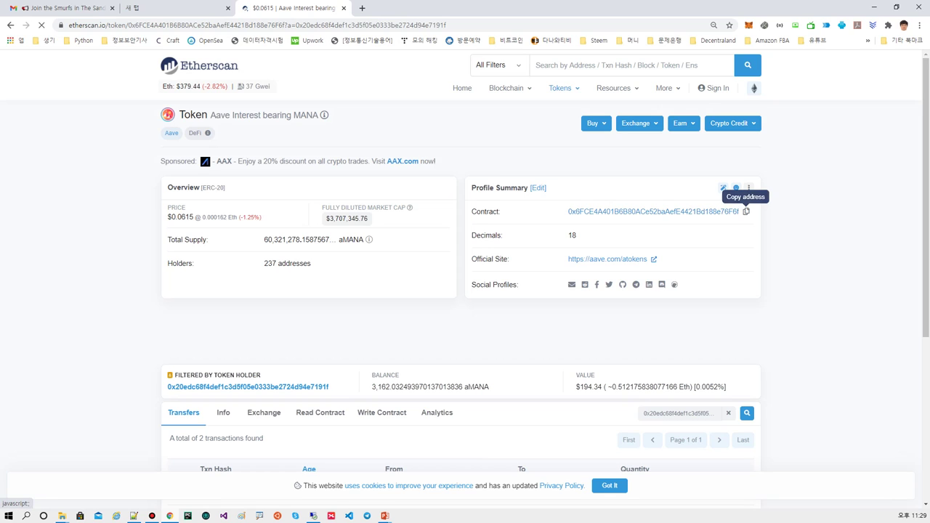
left_click(747, 211)
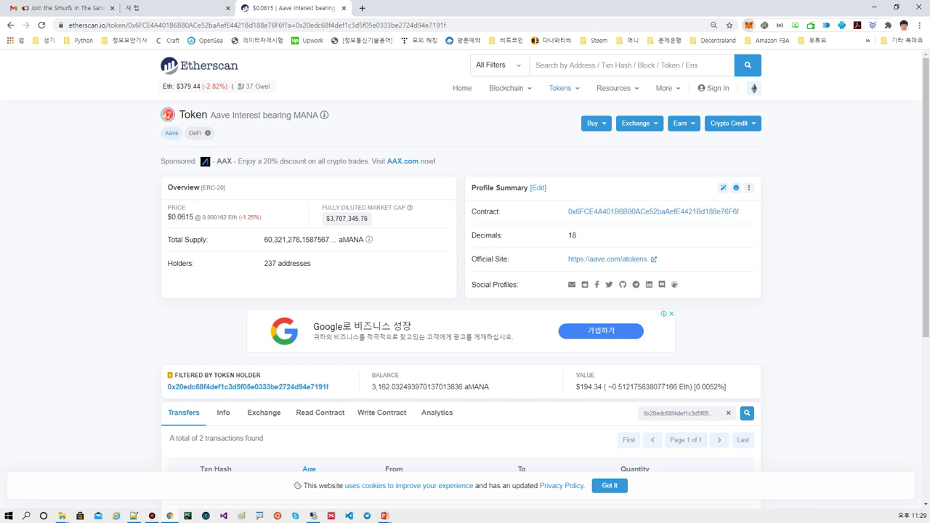
left_click(749, 25)
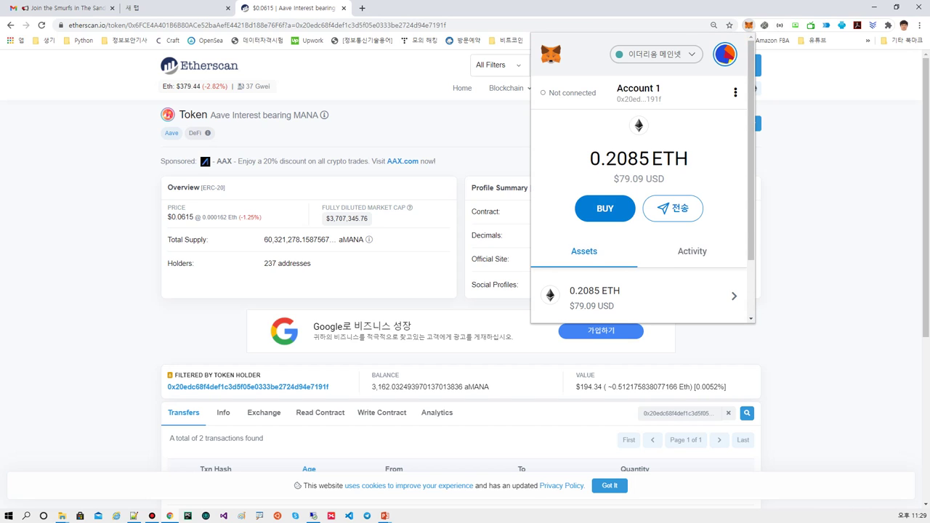
scroll(640, 211, "down", 5)
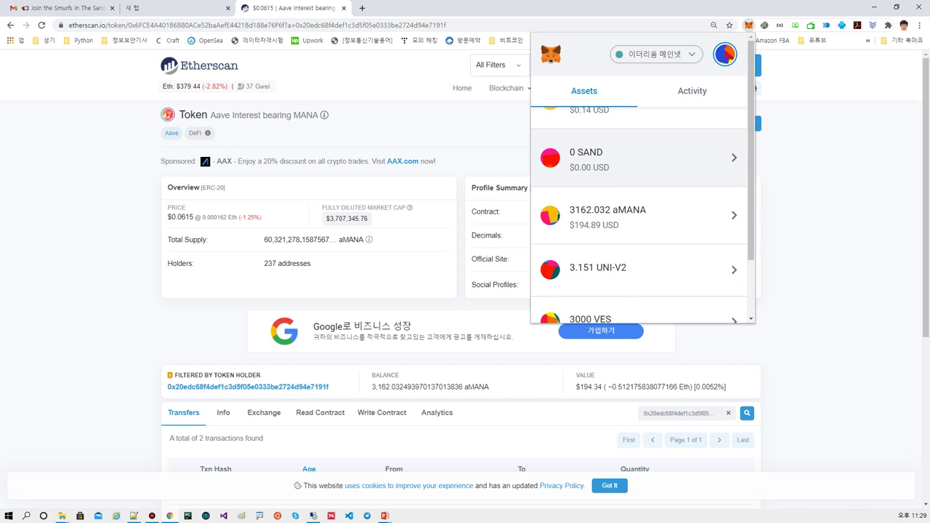
scroll(640, 178, "up", 5)
scroll(640, 178, "down", 7)
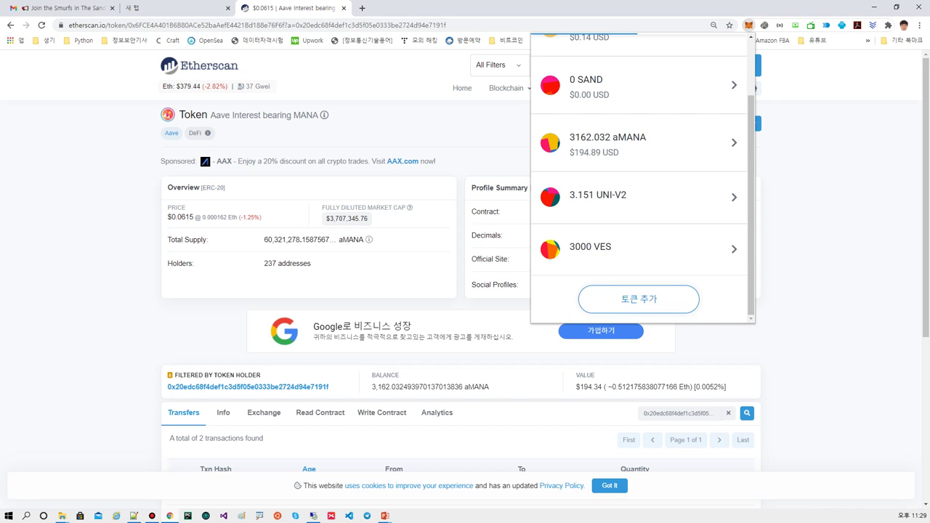
left_click(611, 299)
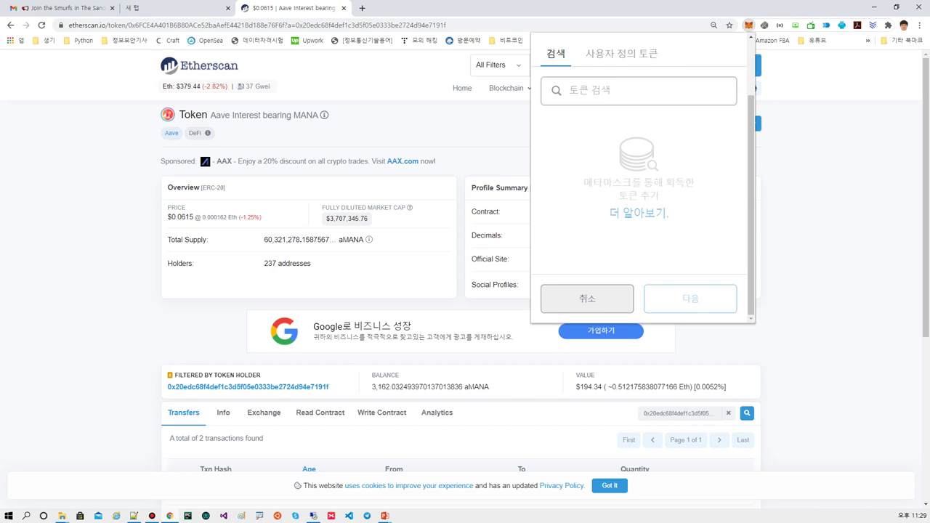
left_click(623, 53)
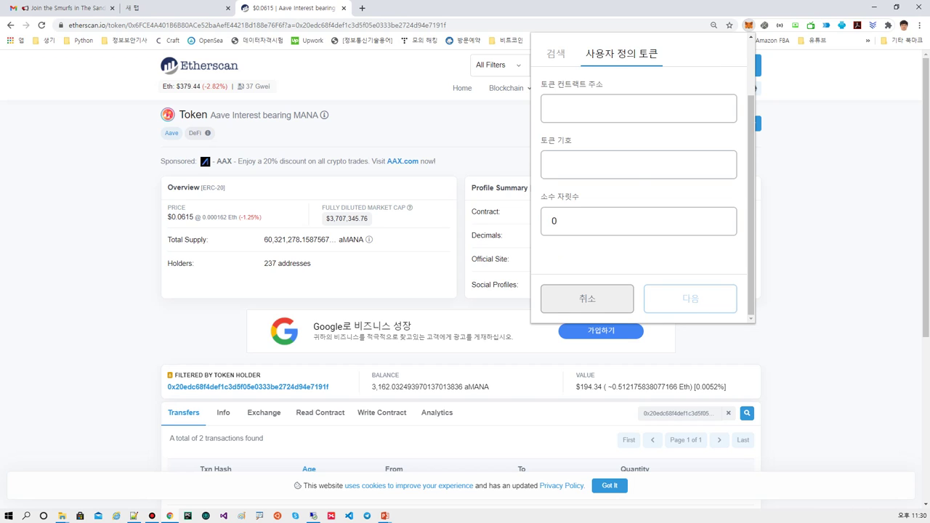
mouse_move(604, 68)
left_mouse_down()
mouse_move(660, 70)
mouse_move(600, 58)
mouse_move(607, 64)
left_mouse_up()
left_click(603, 108)
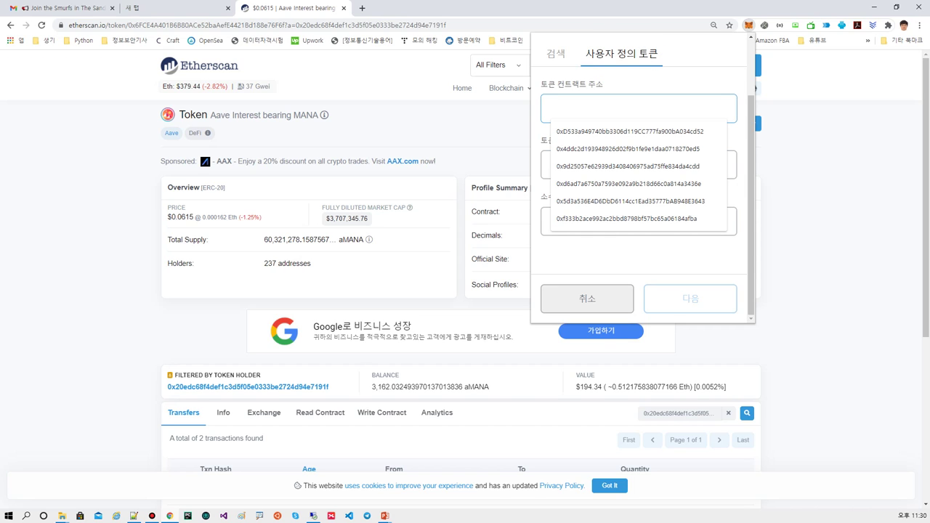
key("ctrl+v")
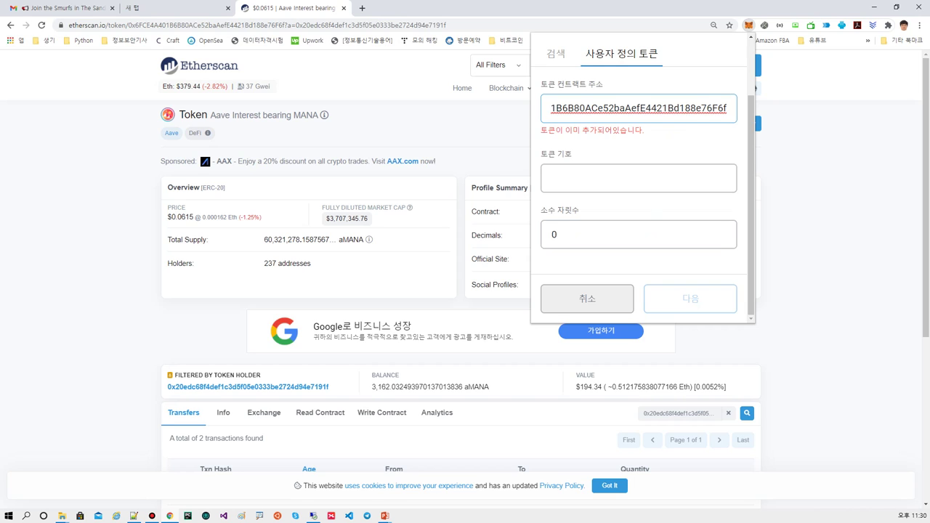
key("Tab")
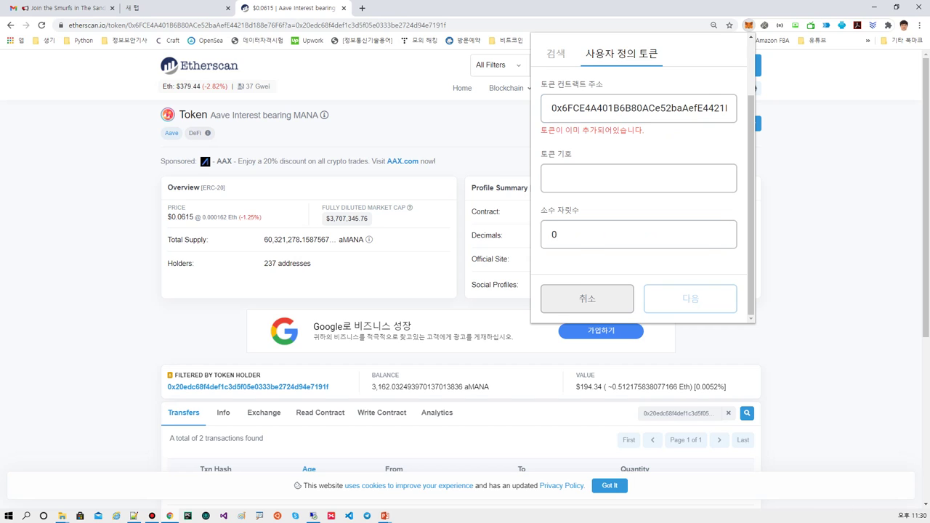
left_click(587, 298)
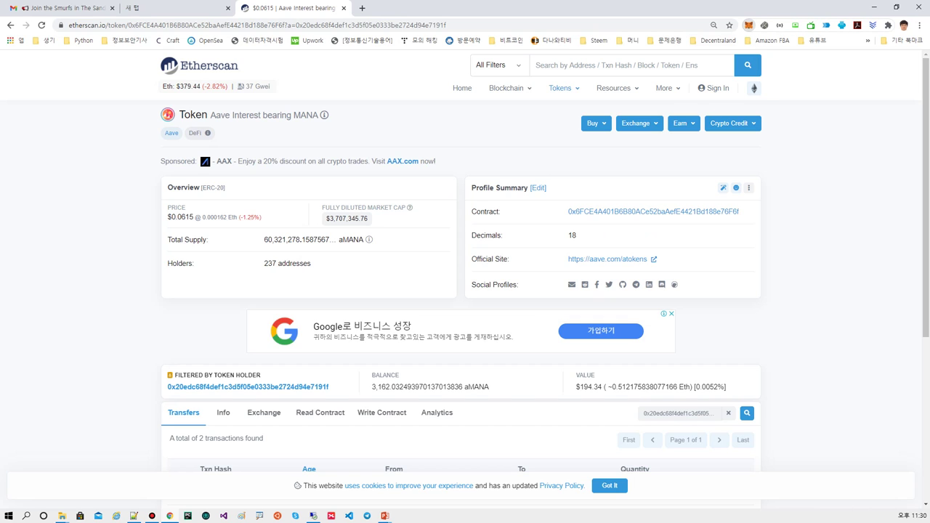
- Toggle MetaMask, visit Etherscan's Contact Us page, then go back twice to the address page
left_click(748, 24)
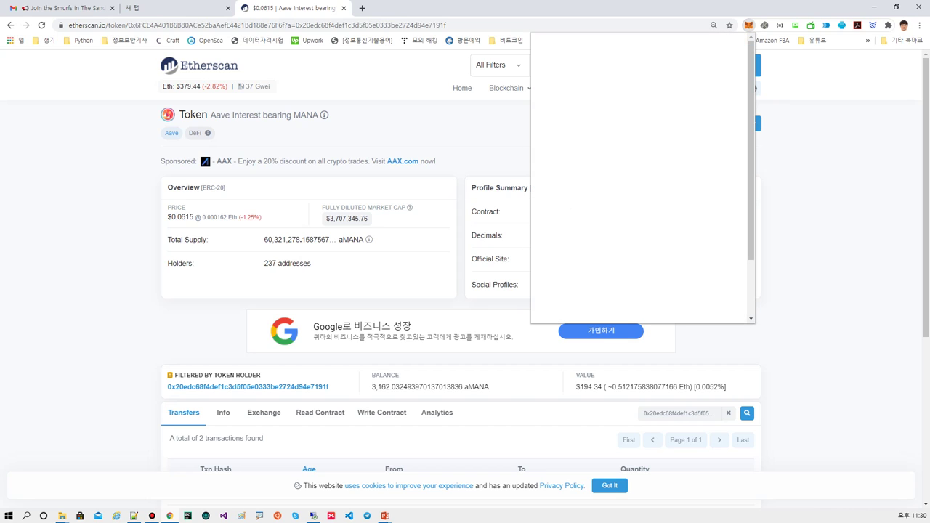
left_click(749, 25)
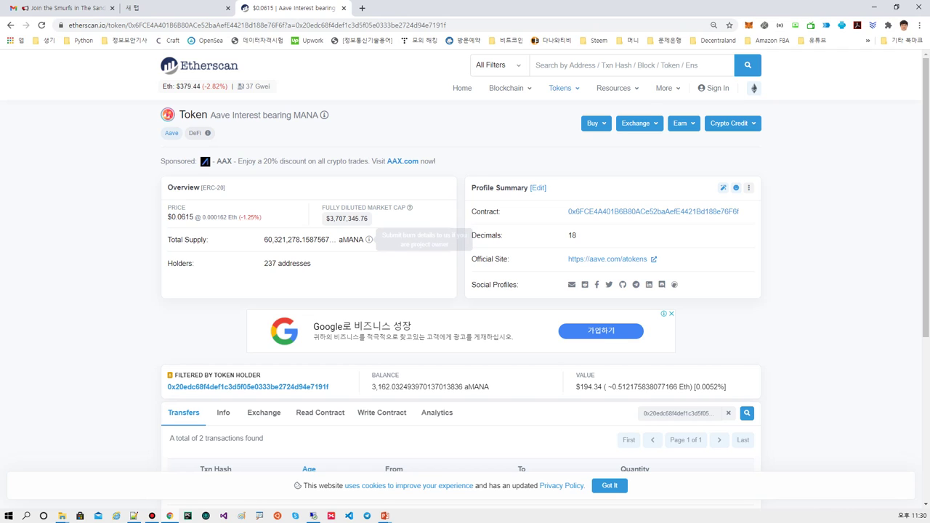
left_click(370, 239)
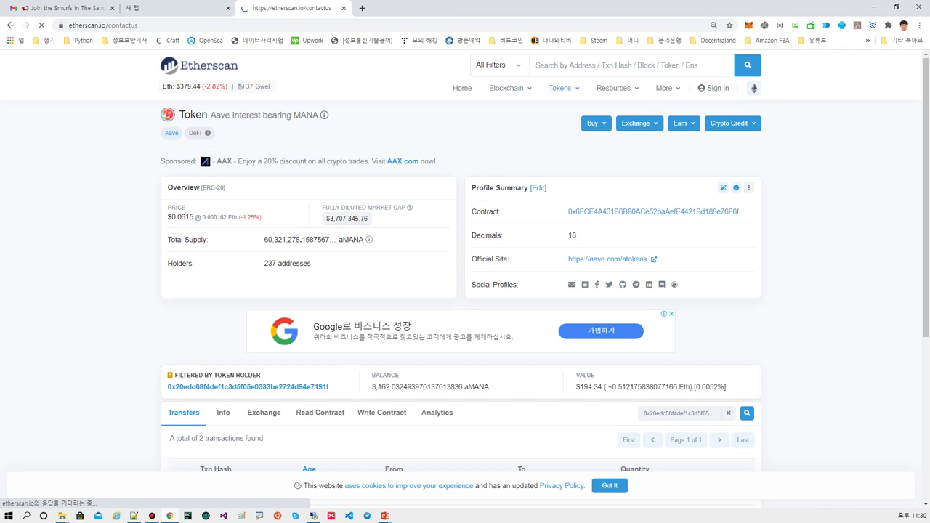
scroll(465, 279, "down", 3)
scroll(465, 279, "up", 3)
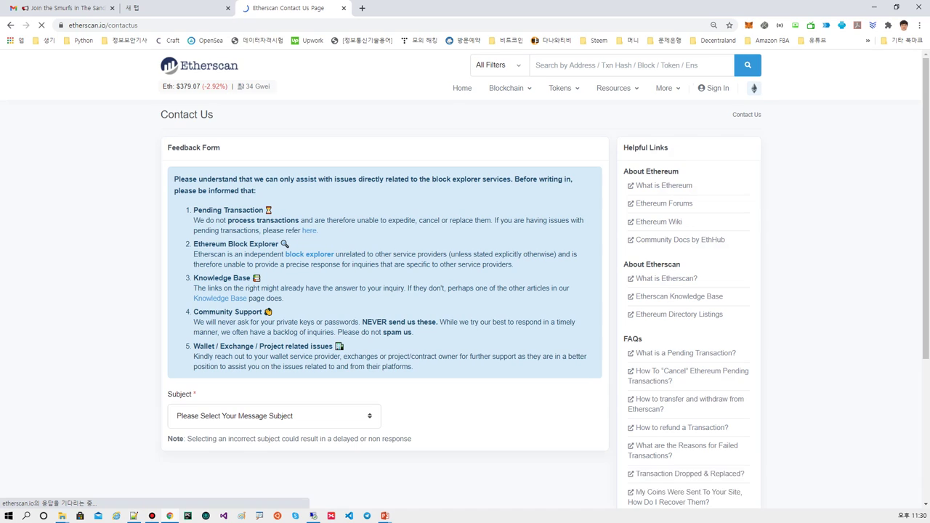
key("alt+Left")
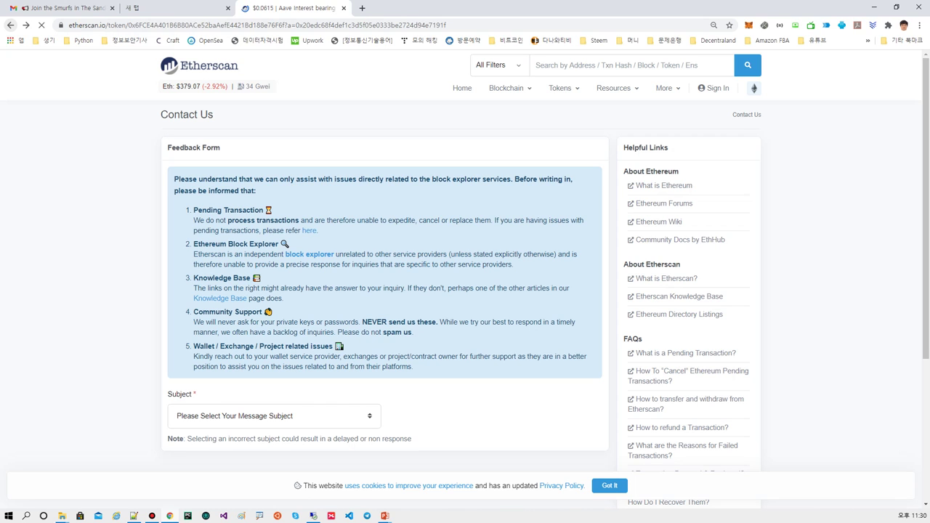
key("alt+Left")
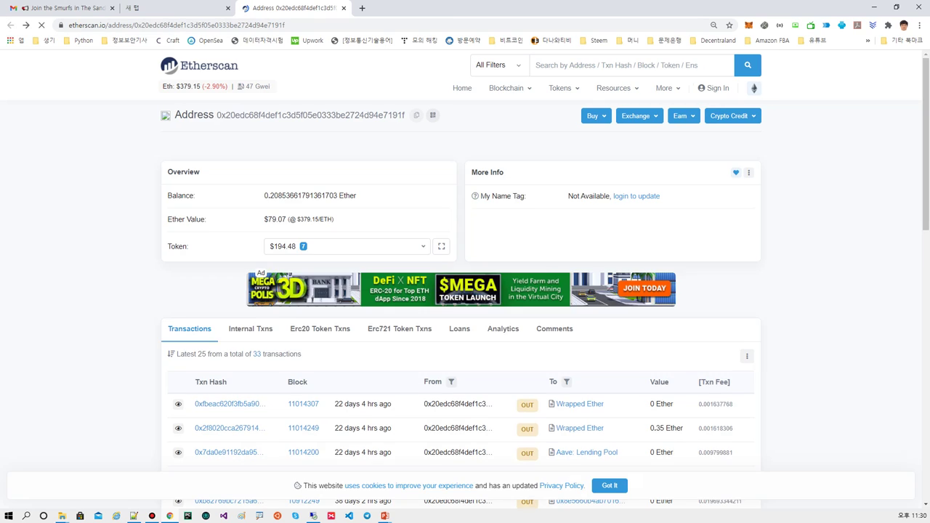
- List the address's tokens and scroll MetaMask's asset list showing 0 SAND
left_click(422, 246)
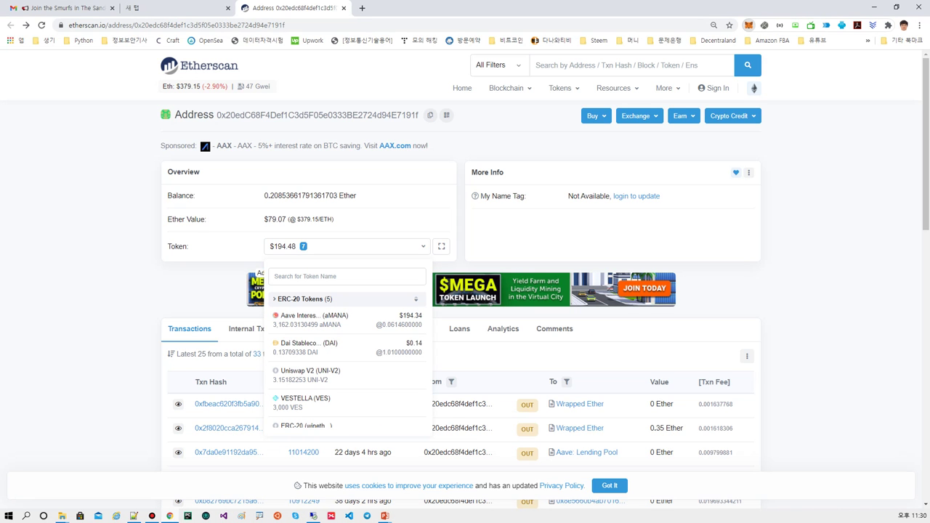
left_click(749, 25)
scroll(639, 182, "down", 1)
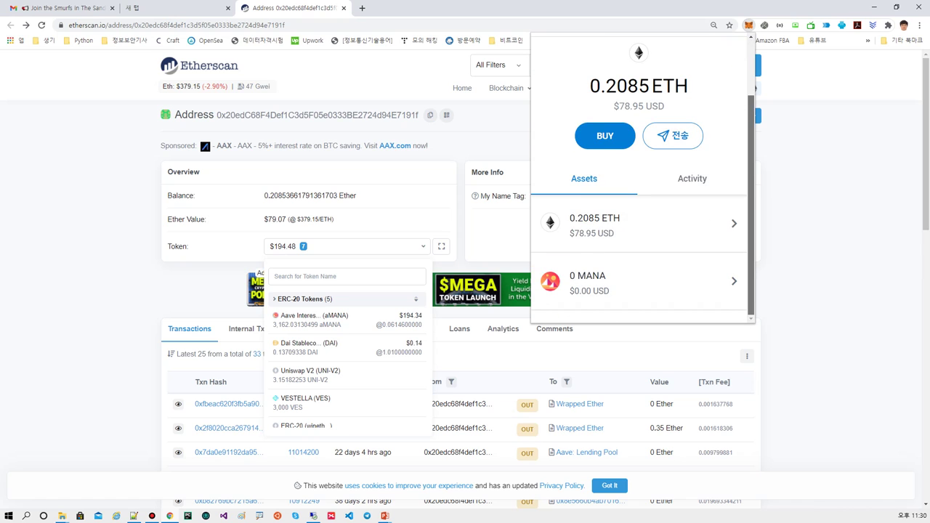
scroll(640, 197, "down", 5)
scroll(640, 215, "up", 3)
scroll(640, 181, "up", 2)
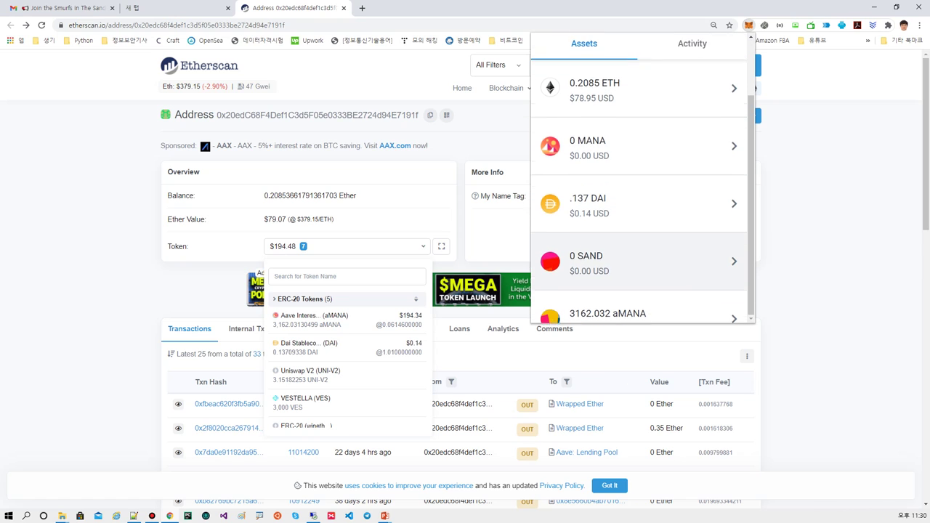
- Highlight the 3162.032 aMANA balance, then switch to the remote desktop's Sandbox shop
scroll(639, 182, "down", 3)
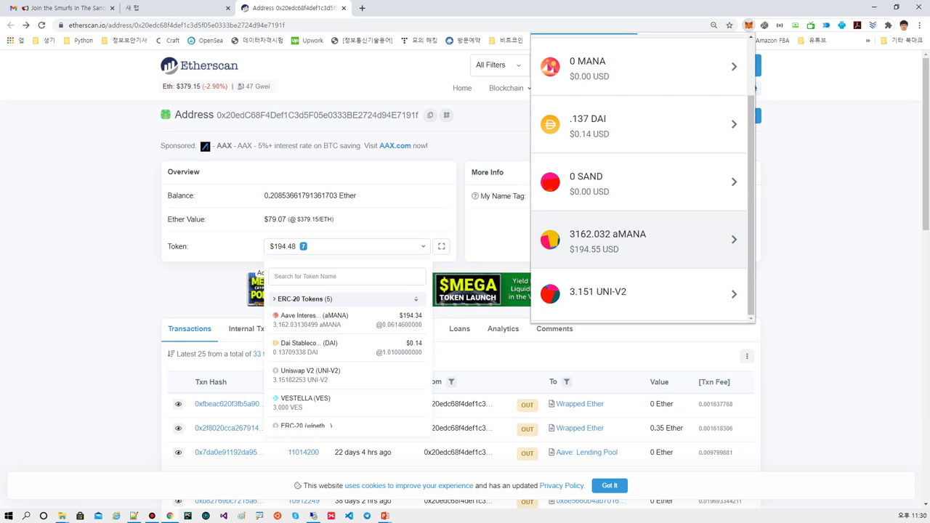
mouse_move(575, 260)
left_mouse_down()
mouse_move(641, 238)
mouse_move(556, 250)
mouse_move(598, 259)
left_mouse_up()
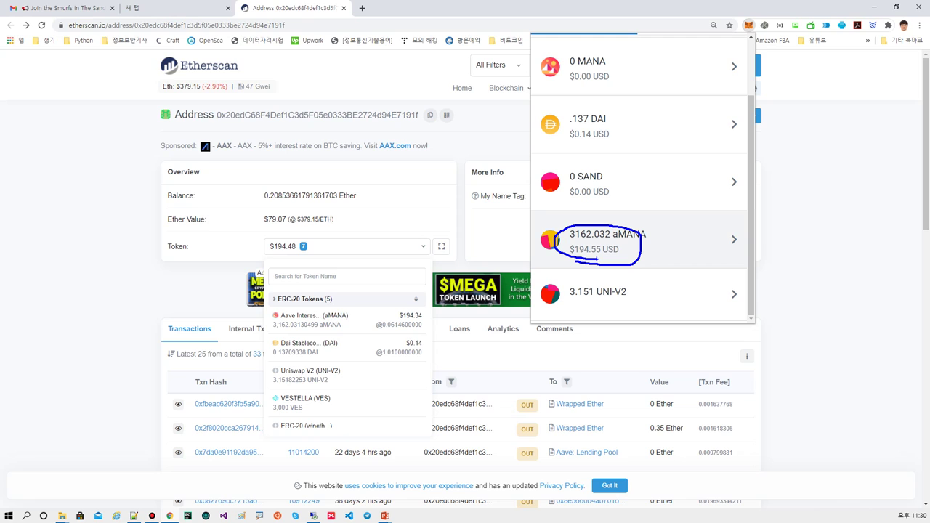
key("Escape")
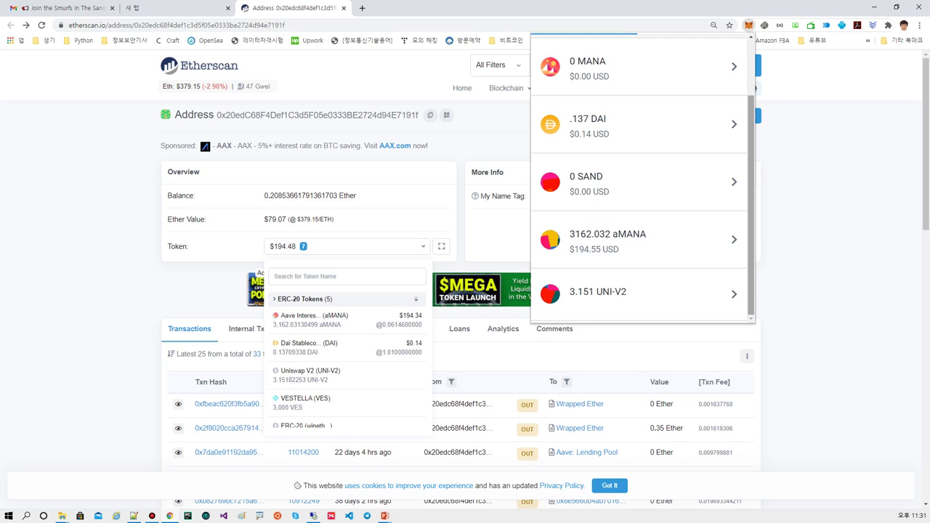
scroll(640, 240, "up", 4)
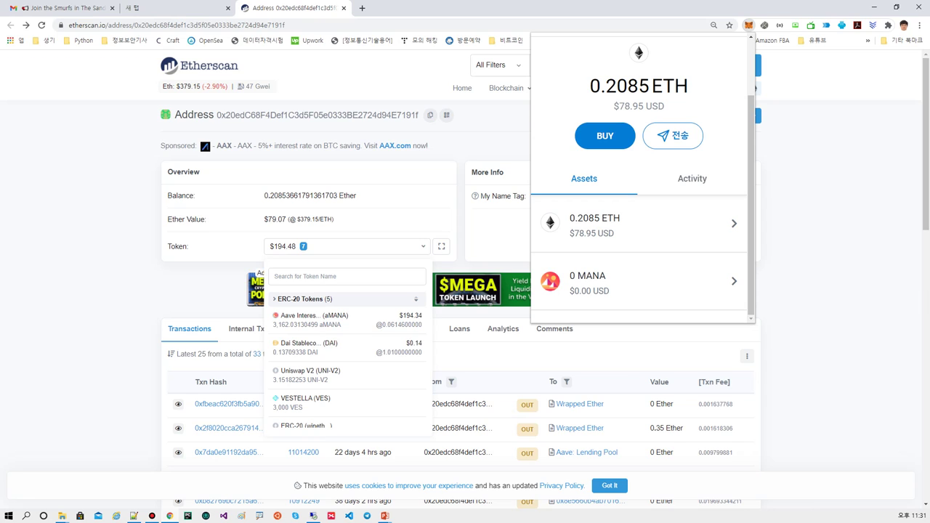
key("alt+Tab")
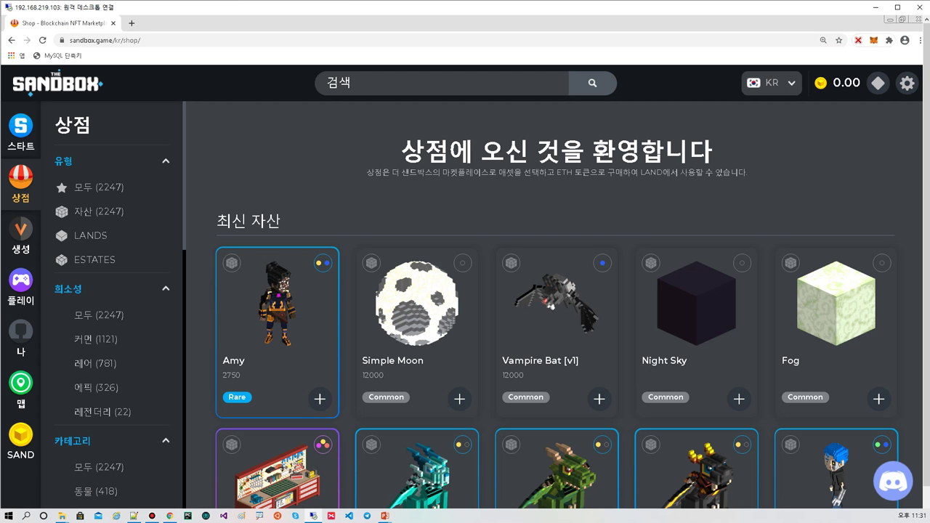
- Open the remote browser's MetaMask and view Account 1 on Etherscan via the ⋮ menu
left_click(874, 40)
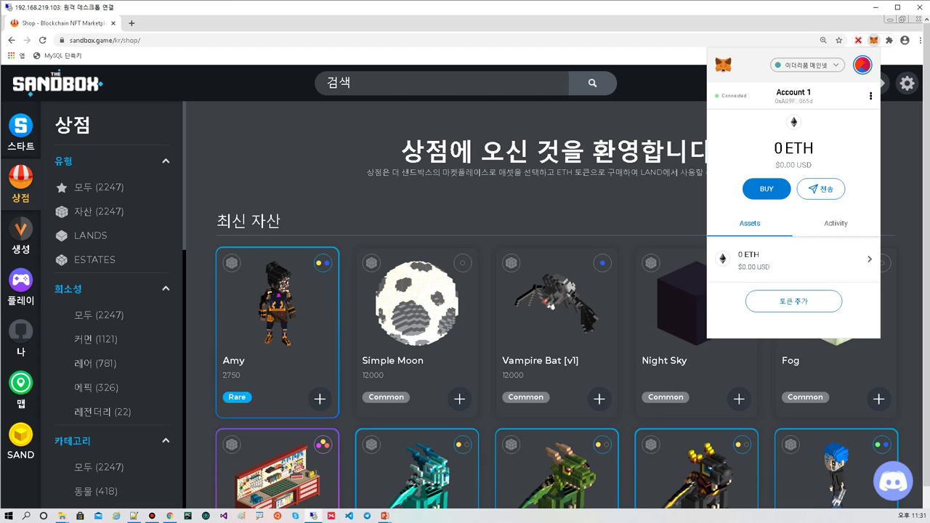
left_click(871, 96)
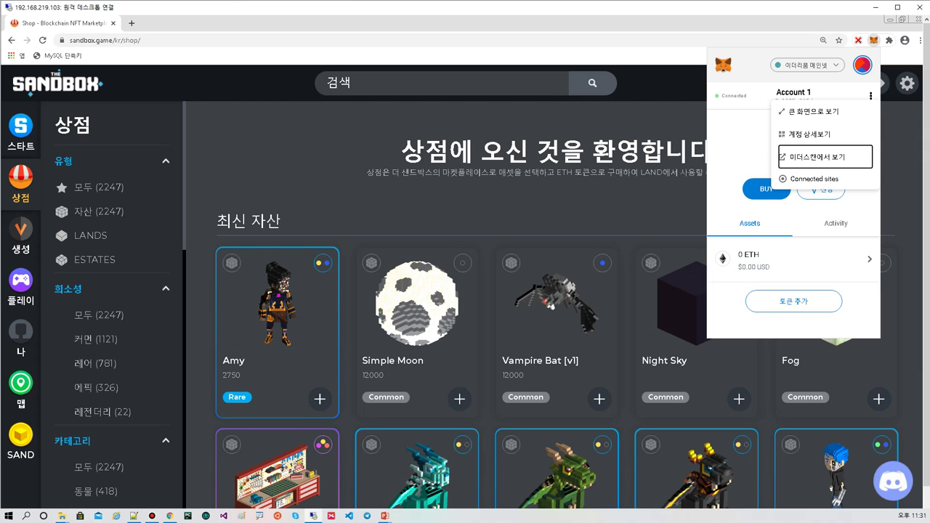
left_click(813, 157)
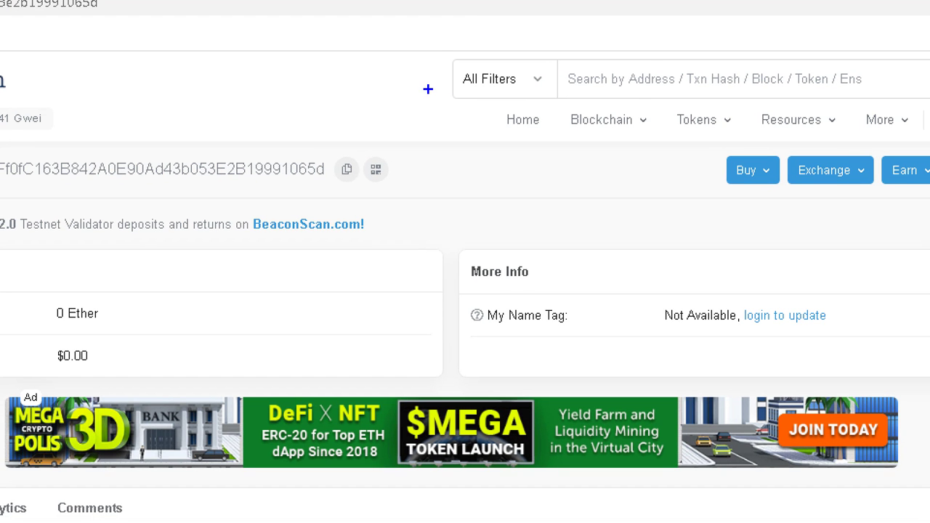
- Search Etherscan for 'sand' and open the SAND (SAND) token page from the suggestions
mouse_move(451, 91)
left_mouse_down()
mouse_move(509, 40)
mouse_move(449, 86)
left_mouse_up()
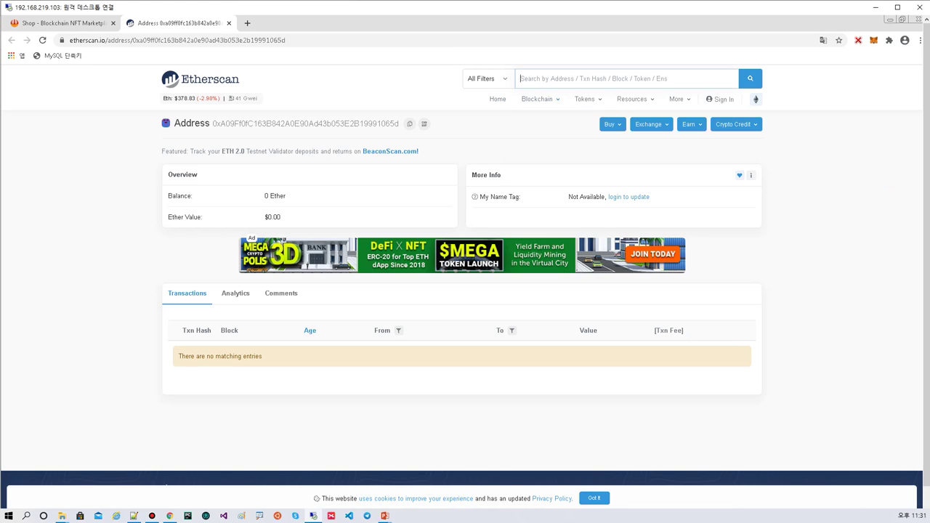
left_click(568, 78)
type("sa")
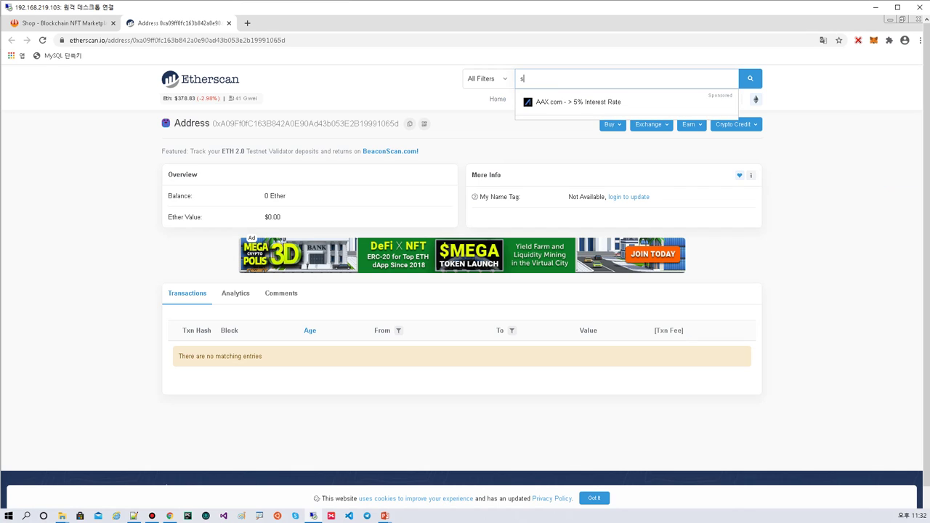
type("nd")
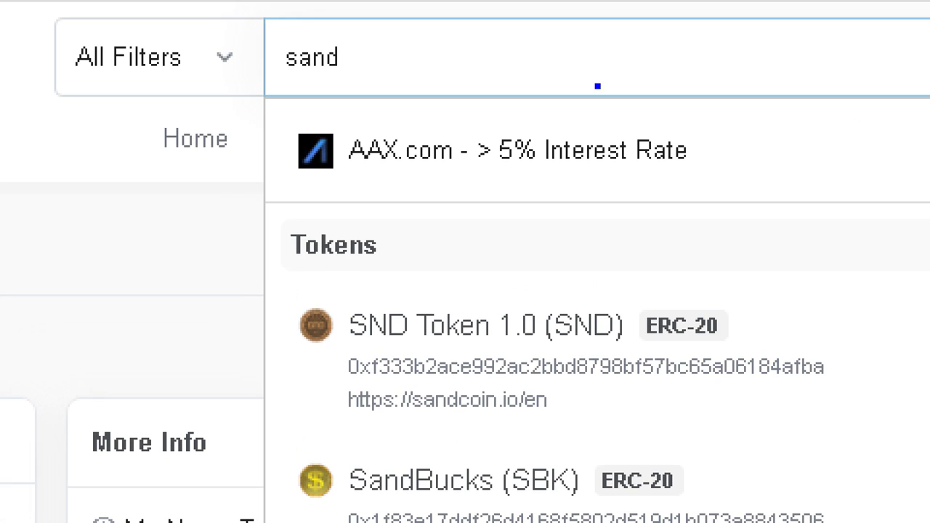
left_click_drag(277, 88, 356, 90)
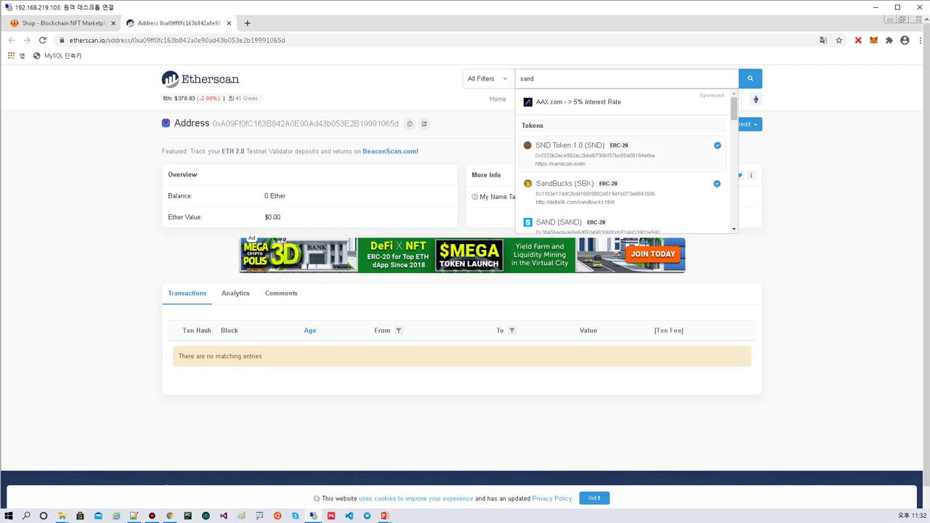
scroll(628, 164, "down", 1)
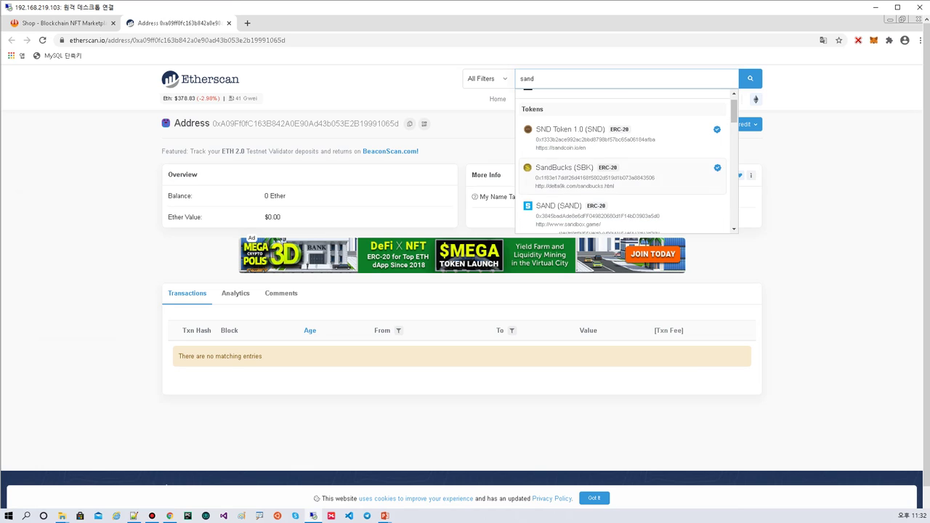
scroll(628, 164, "down", 2)
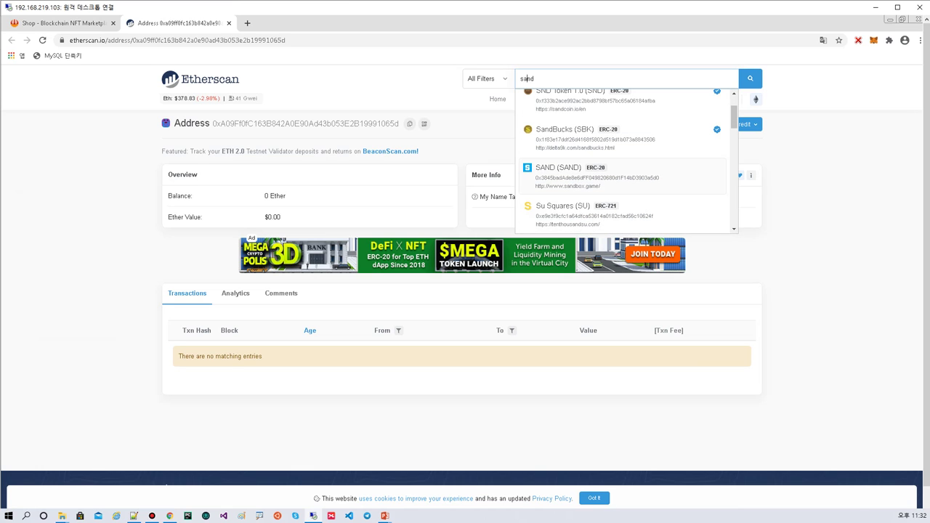
scroll(627, 164, "up", 3)
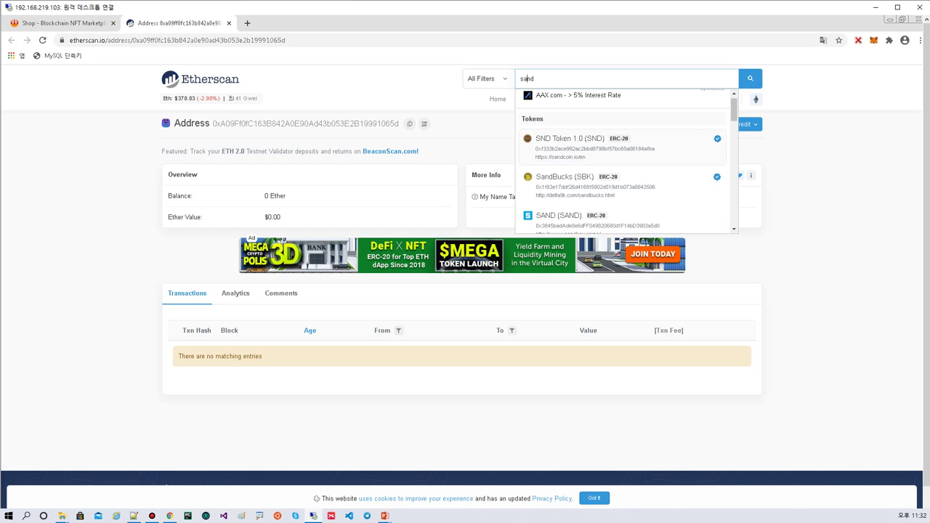
scroll(628, 164, "down", 3)
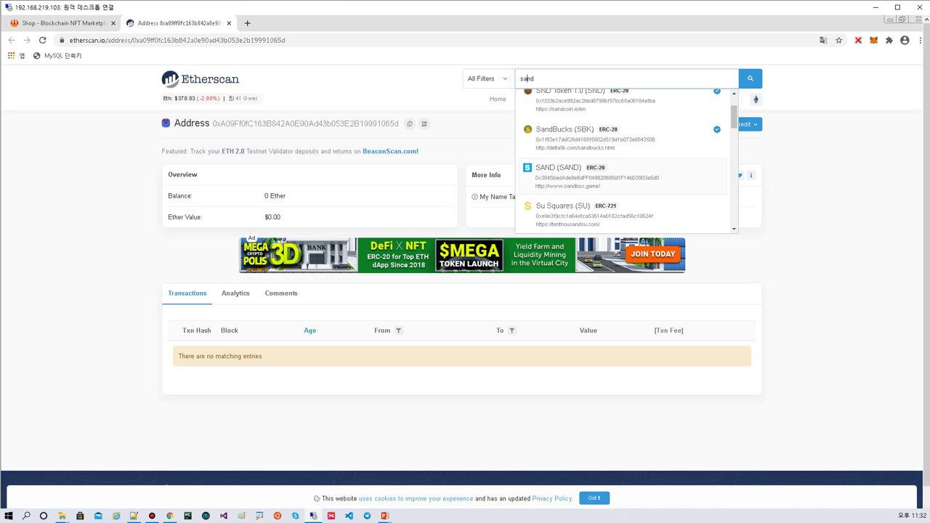
left_click(628, 174)
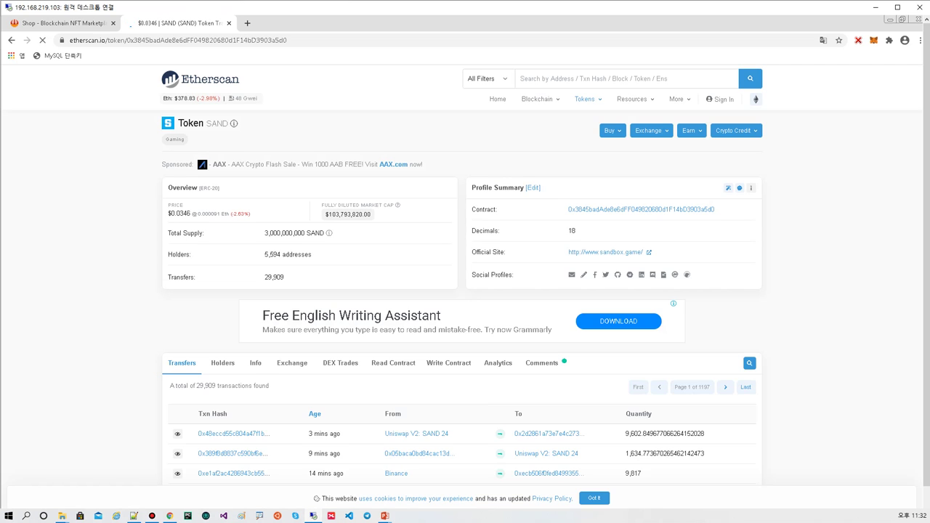
- Copy the SAND contract address from Etherscan and open MetaMask
mouse_move(585, 99)
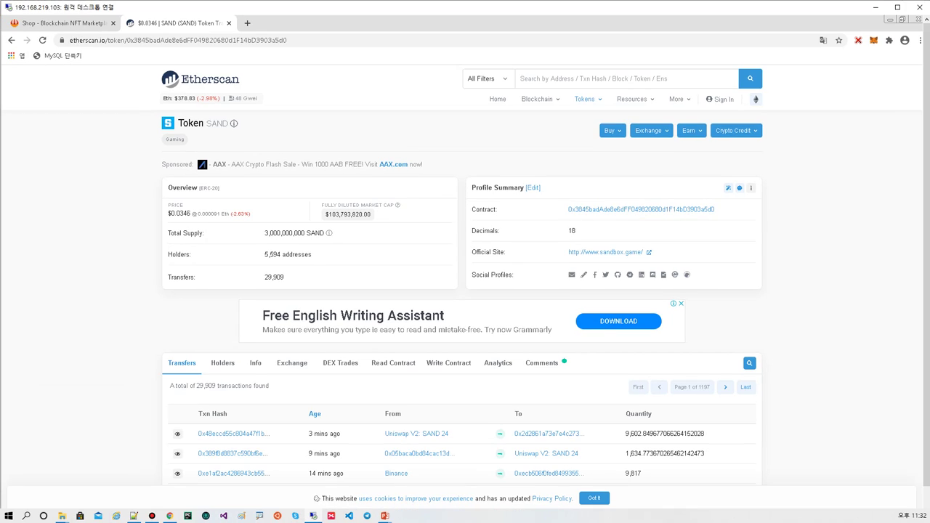
left_click(721, 210)
left_click(874, 40)
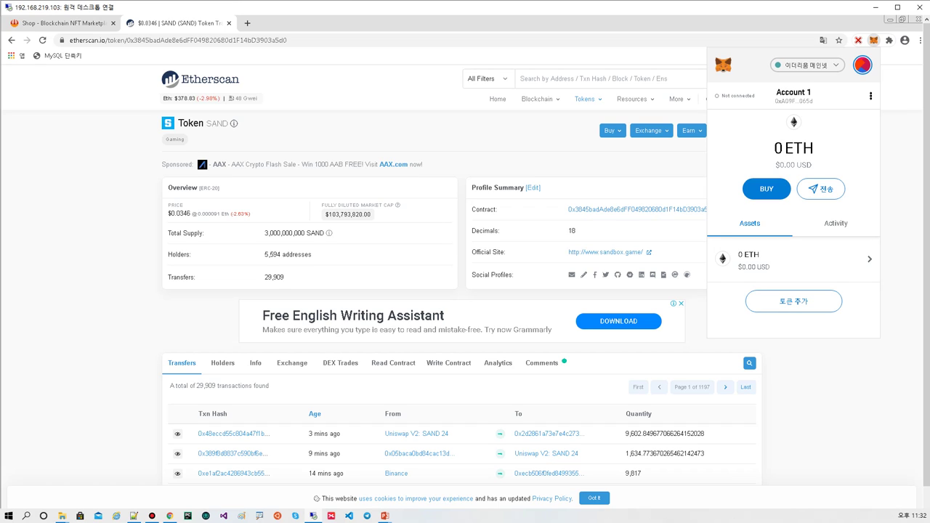
- Add SAND as a custom token by pasting its contract address and confirming
left_click(794, 301)
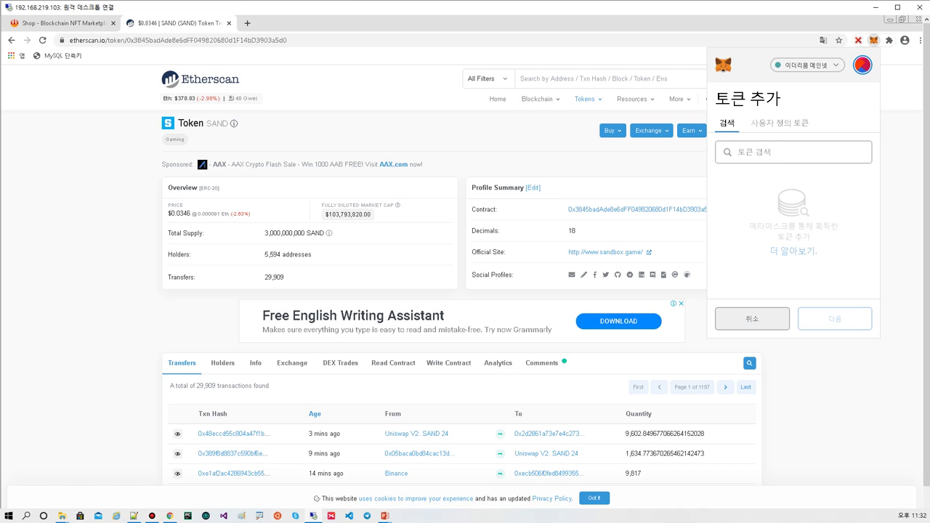
mouse_move(759, 131)
left_mouse_down()
mouse_move(824, 135)
mouse_move(703, 134)
left_mouse_up()
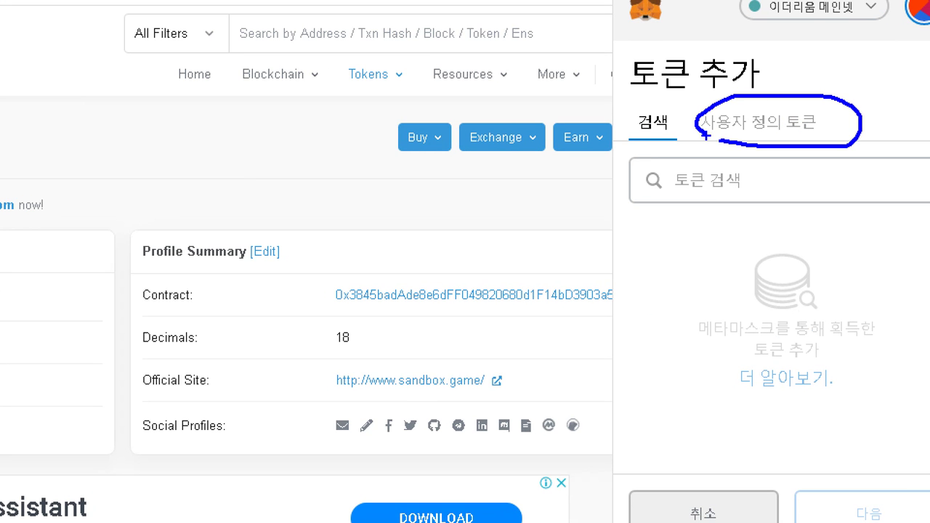
left_click(753, 122)
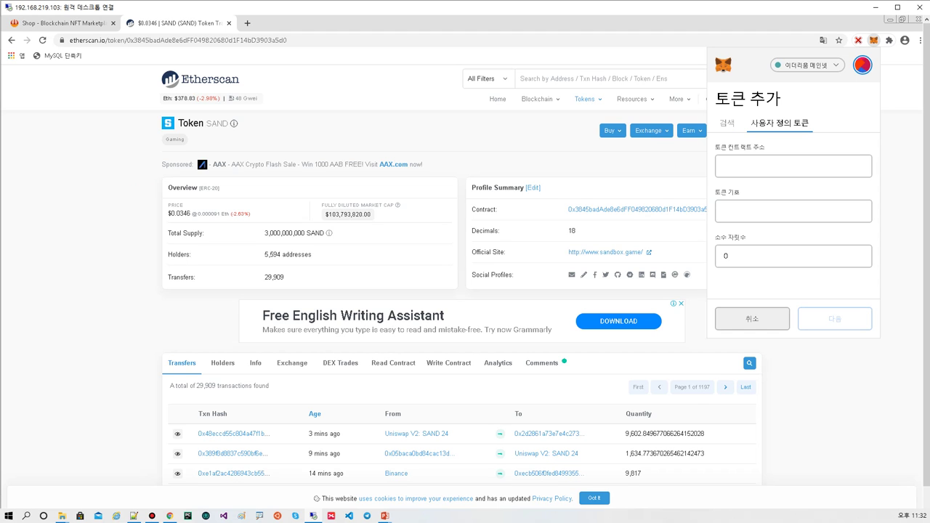
left_click_drag(711, 152, 802, 151)
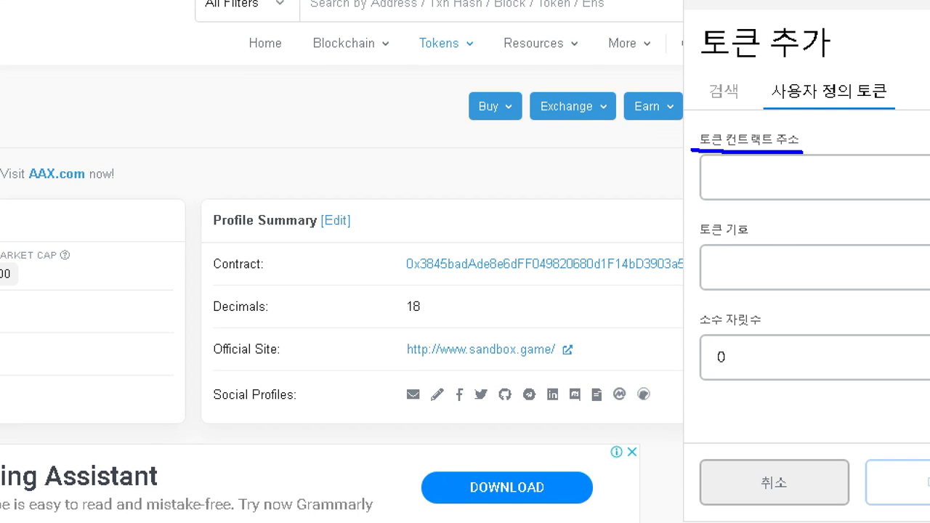
left_click(714, 177)
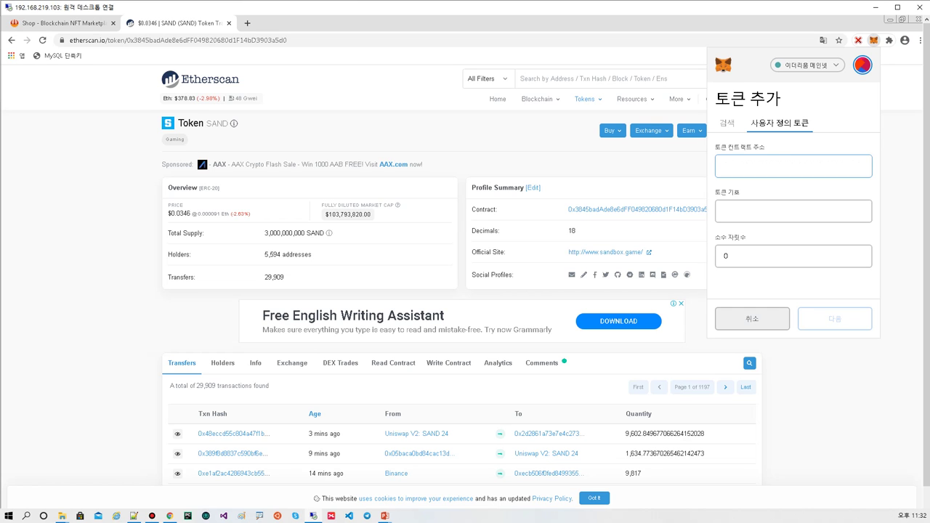
key("ctrl+v")
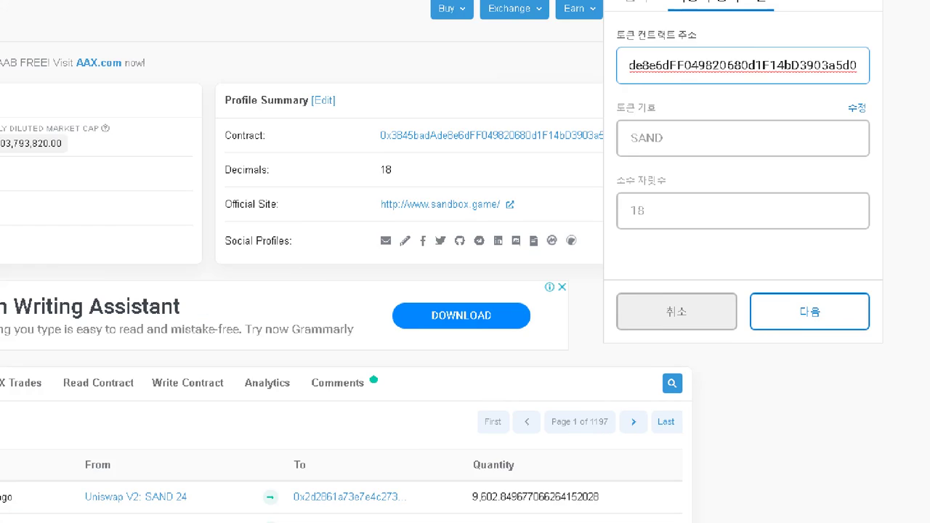
mouse_move(812, 338)
left_mouse_down()
mouse_move(833, 338)
mouse_move(714, 275)
left_mouse_up()
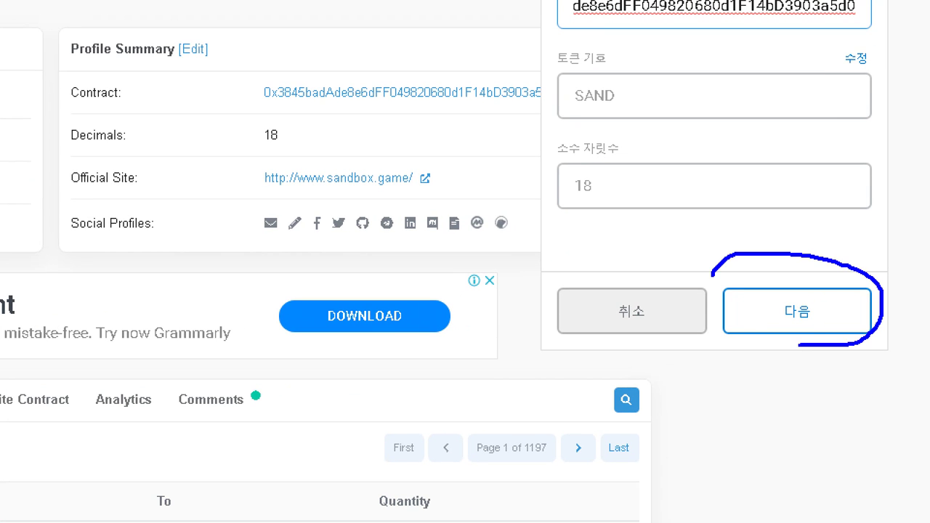
left_click(797, 311)
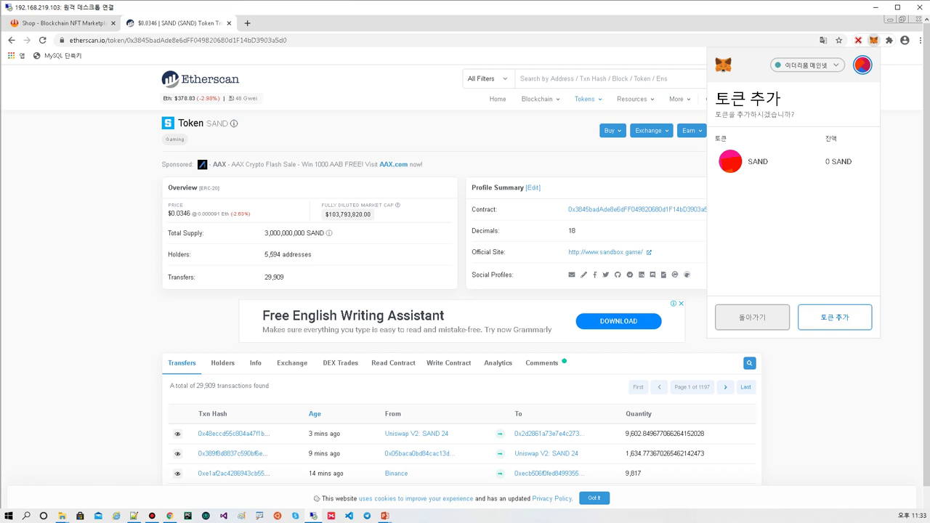
left_click(835, 316)
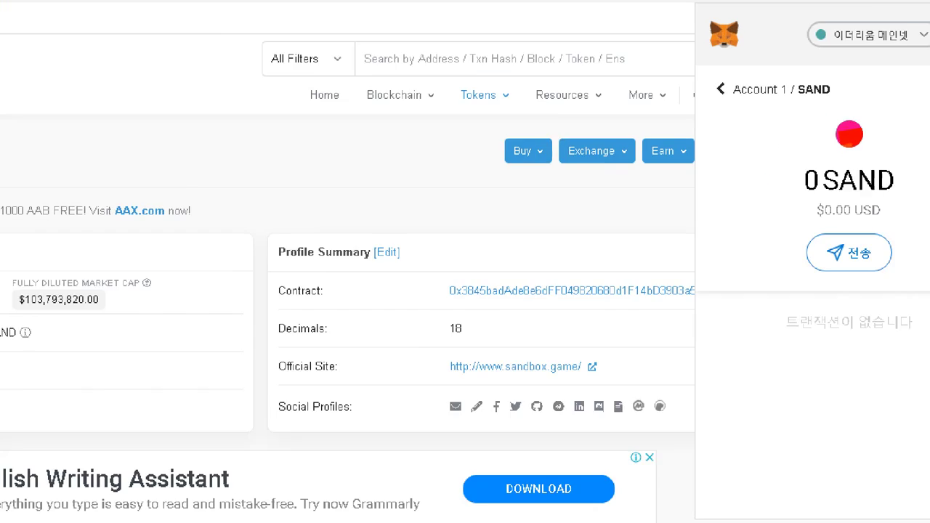
- Return to Account 1's main view listing 0 ETH and 0 SAND
left_click_drag(729, 77, 718, 113)
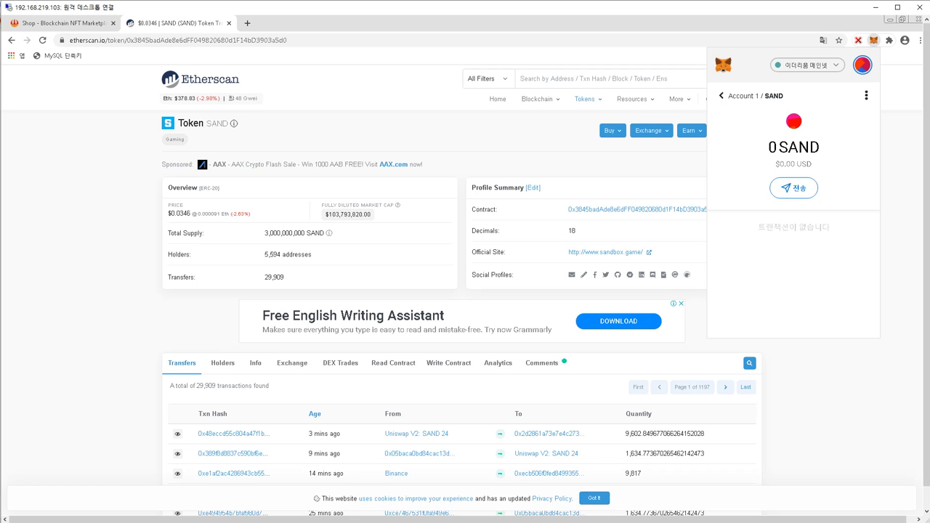
left_click(721, 86)
scroll(794, 277, "down", 1)
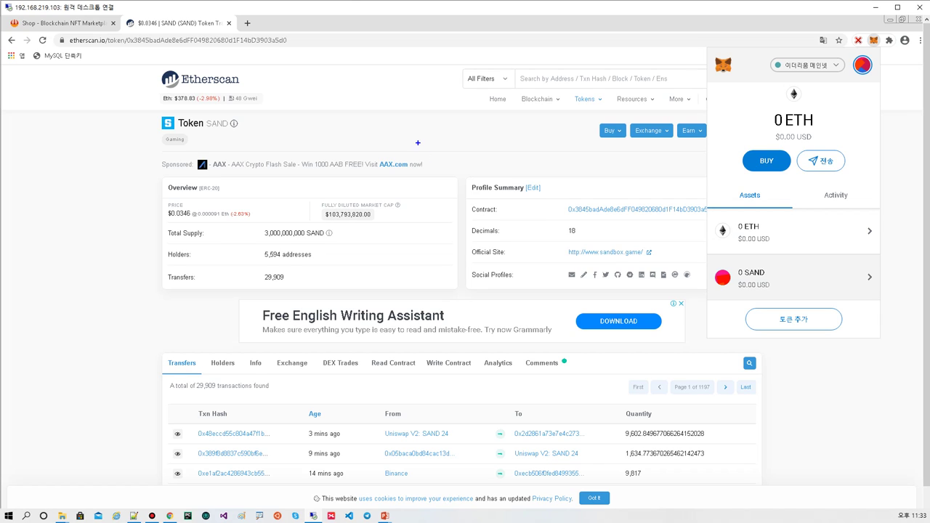
- Handwrite notes about buying on Upbit and gas, with arrows toward the assets
mouse_move(464, 132)
left_mouse_down()
mouse_move(474, 153)
mouse_move(540, 142)
mouse_move(511, 182)
mouse_move(528, 175)
mouse_move(547, 190)
mouse_move(517, 227)
mouse_move(492, 224)
mouse_move(554, 232)
left_mouse_up()
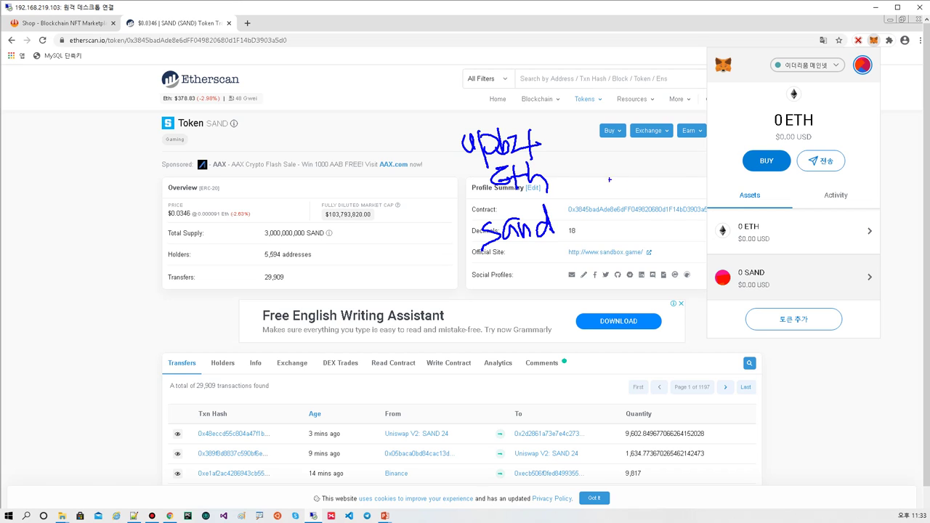
mouse_move(581, 178)
left_mouse_down()
mouse_move(666, 173)
mouse_move(722, 198)
mouse_move(698, 210)
left_mouse_up()
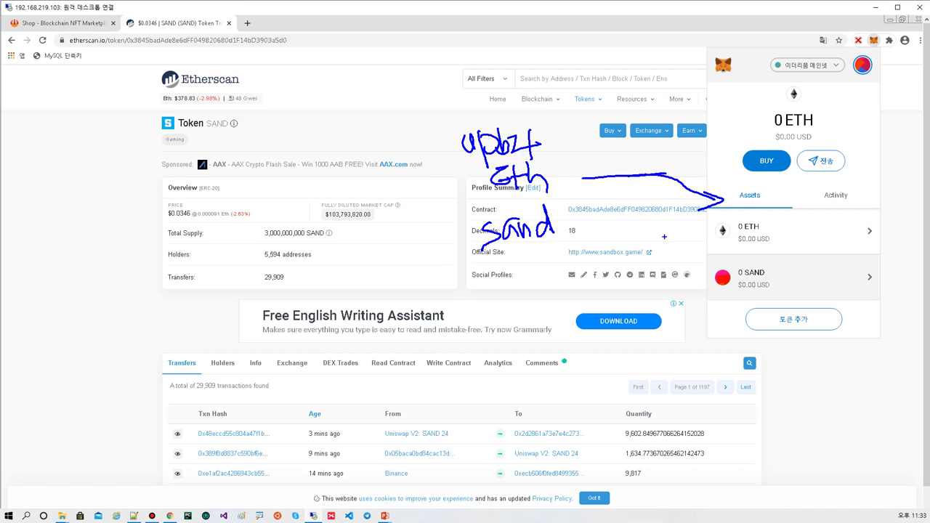
left_click_drag(619, 271, 593, 296)
left_click_drag(625, 246, 623, 271)
left_click_drag(617, 260, 623, 272)
left_click_drag(609, 342, 587, 368)
mouse_move(622, 347)
left_mouse_down()
mouse_move(615, 362)
mouse_move(629, 373)
left_mouse_up()
left_click_drag(596, 384, 634, 378)
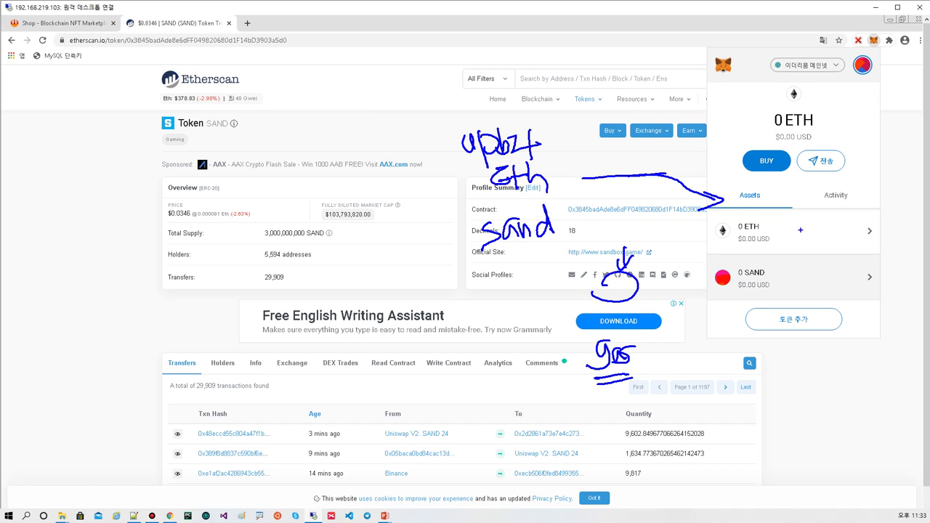
- Handwrite a 0.1 note and other remarks beside the ETH balance and assets list
mouse_move(795, 224)
left_mouse_down()
mouse_move(783, 226)
mouse_move(834, 243)
mouse_move(820, 246)
left_mouse_up()
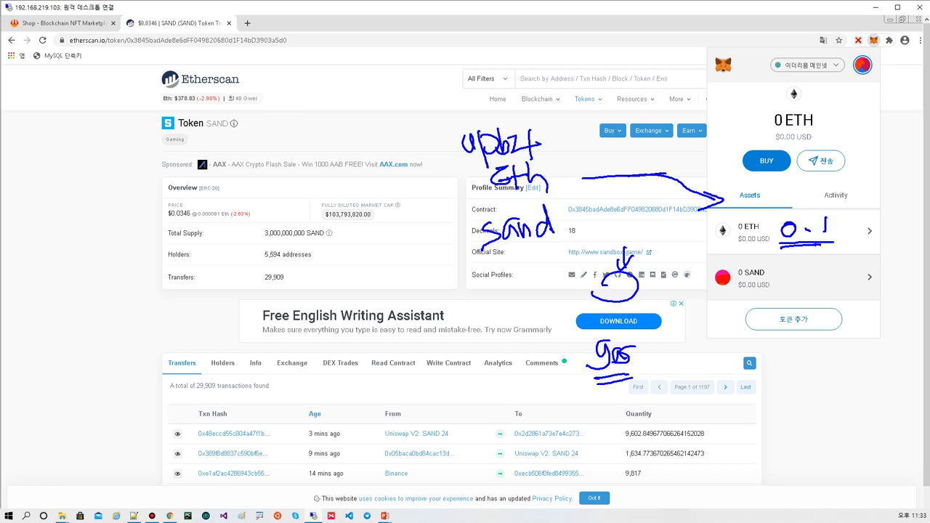
mouse_move(812, 181)
left_mouse_down()
mouse_move(802, 193)
mouse_move(828, 191)
left_mouse_up()
mouse_move(816, 178)
left_mouse_down()
mouse_move(814, 204)
mouse_move(830, 202)
mouse_move(841, 176)
left_mouse_up()
mouse_move(833, 189)
left_mouse_down()
mouse_move(841, 192)
mouse_move(833, 202)
mouse_move(854, 202)
left_mouse_up()
left_click_drag(847, 175, 864, 192)
left_click_drag(867, 173, 871, 196)
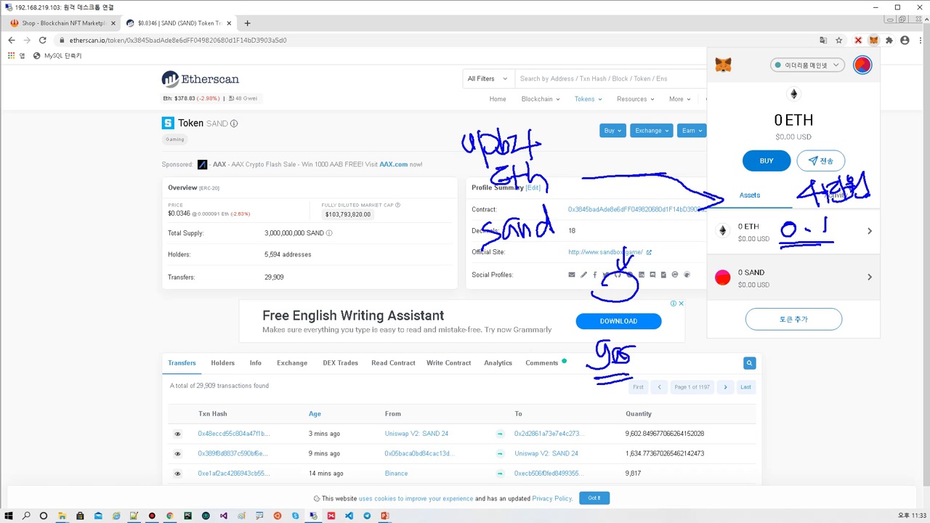
mouse_move(827, 123)
left_mouse_down()
mouse_move(833, 145)
mouse_move(837, 136)
left_mouse_up()
left_click_drag(836, 125, 849, 120)
mouse_move(844, 133)
left_mouse_down()
mouse_move(865, 125)
mouse_move(865, 144)
left_mouse_up()
- Add further amounts including 0.05 below the 0.1 note, then erase all annotations
mouse_move(794, 262)
left_mouse_down()
mouse_move(832, 265)
mouse_move(814, 278)
mouse_move(844, 282)
mouse_move(812, 321)
mouse_move(856, 314)
mouse_move(865, 332)
left_mouse_up()
left_click_drag(856, 234, 856, 251)
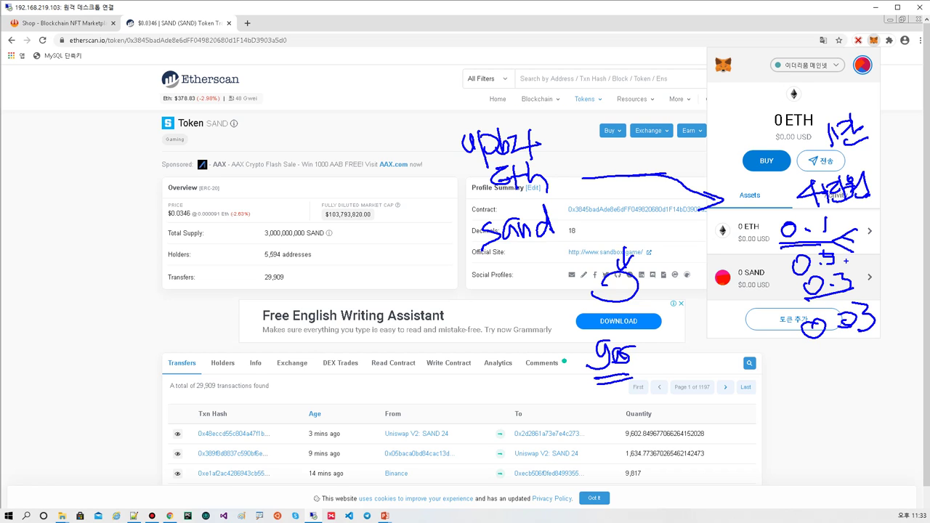
mouse_move(802, 356)
left_mouse_down()
mouse_move(791, 372)
mouse_move(807, 359)
mouse_move(832, 358)
mouse_move(836, 368)
left_mouse_up()
left_click(822, 366)
left_click_drag(835, 341, 858, 340)
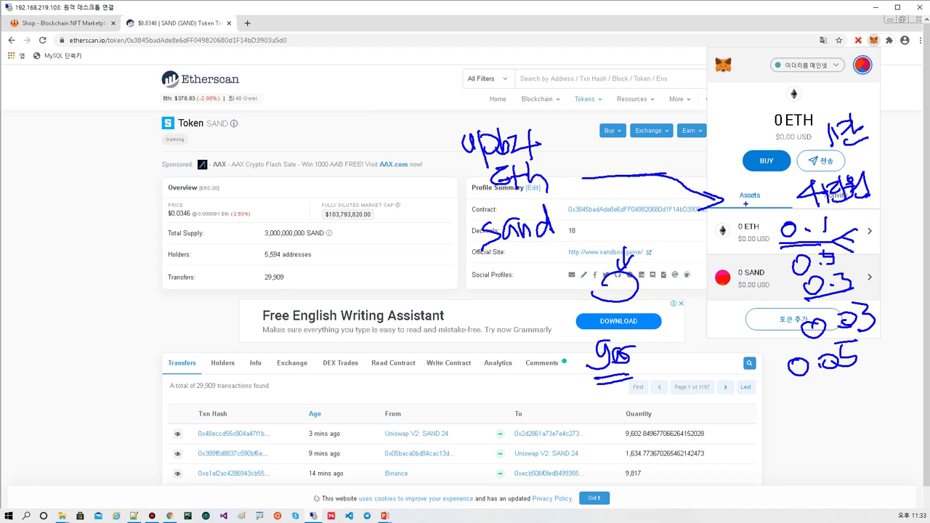
left_click_drag(749, 214, 775, 208)
left_click_drag(789, 379, 858, 372)
key("Escape")
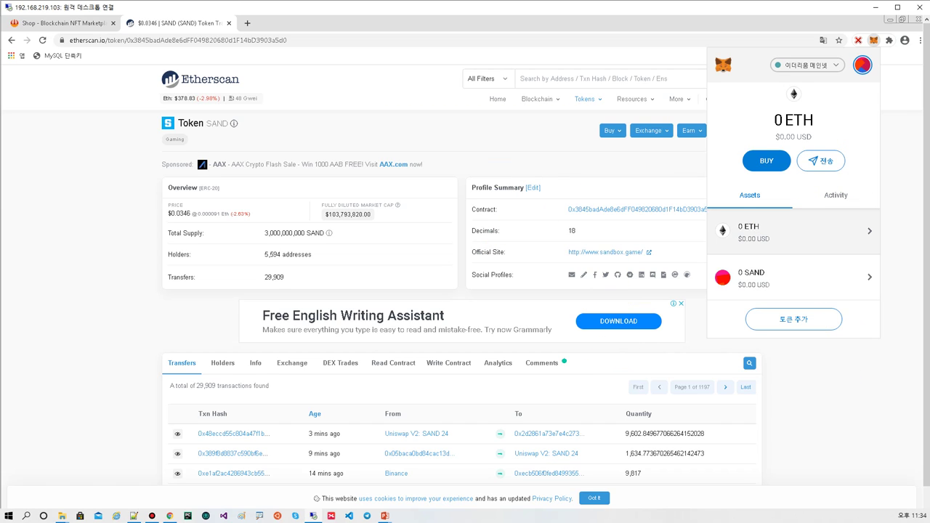
- Circle the 0 ETH and 0 SAND balances, clear the ink, and switch to the slideshow
mouse_move(744, 249)
left_mouse_down()
mouse_move(720, 238)
mouse_move(749, 253)
left_mouse_up()
mouse_move(798, 220)
left_mouse_down()
mouse_move(829, 214)
mouse_move(828, 229)
mouse_move(848, 212)
left_mouse_up()
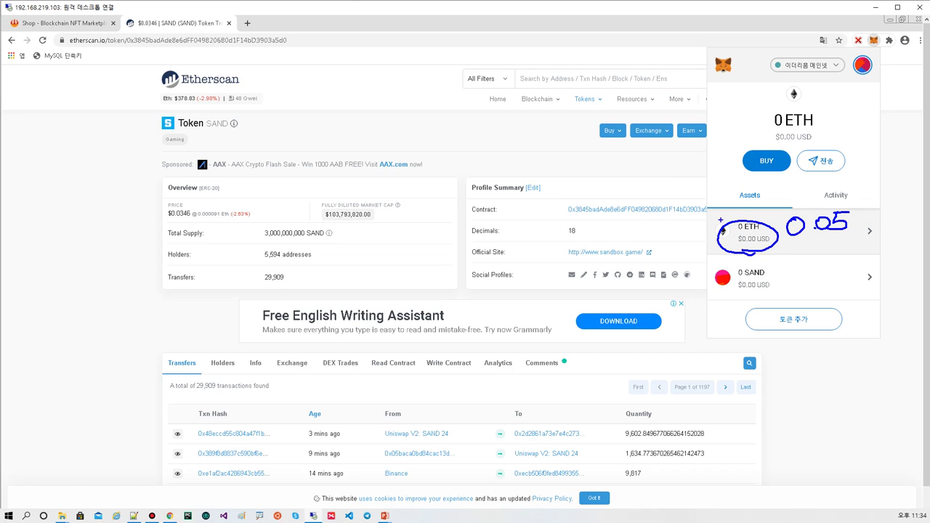
mouse_move(657, 225)
left_mouse_down()
mouse_move(705, 220)
mouse_move(699, 230)
left_mouse_up()
mouse_move(740, 275)
left_mouse_down()
mouse_move(783, 276)
mouse_move(763, 279)
mouse_move(736, 308)
mouse_move(744, 289)
mouse_move(763, 292)
left_mouse_up()
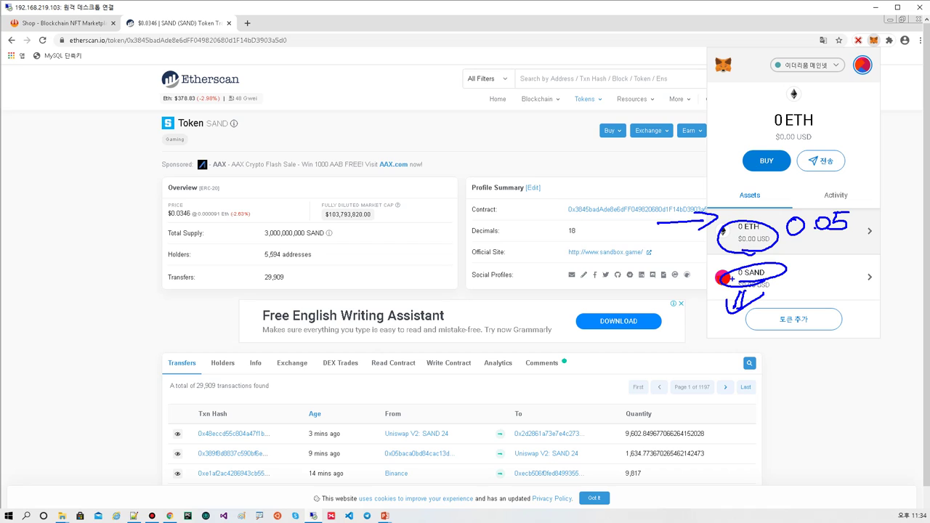
key("Escape")
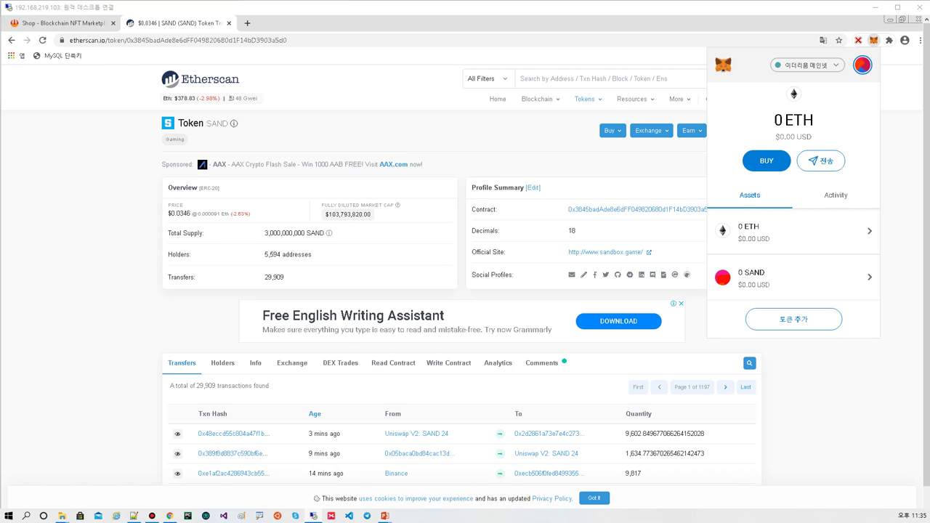
key("alt+Tab")
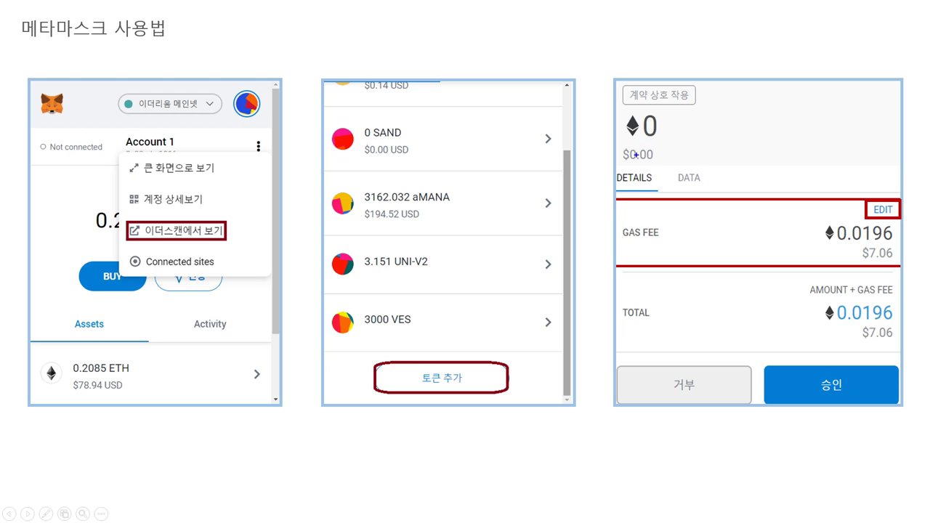
- Mark up the gas fee screenshot, circling the 0.0196 fee, EDIT label and approve step
left_click_drag(627, 245, 652, 247)
mouse_move(840, 250)
left_mouse_down()
mouse_move(853, 264)
mouse_move(913, 247)
mouse_move(858, 228)
mouse_move(836, 258)
left_mouse_up()
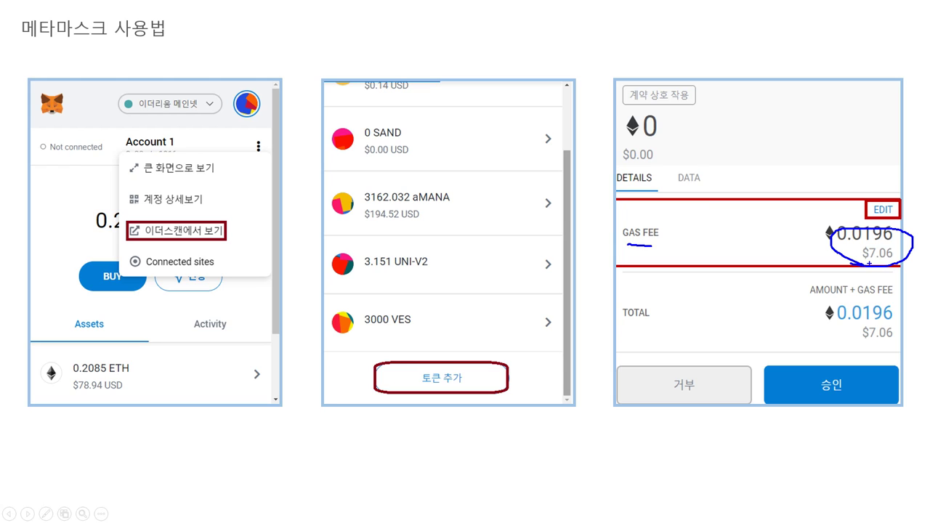
mouse_move(874, 212)
left_mouse_down()
mouse_move(895, 217)
mouse_move(892, 195)
mouse_move(865, 211)
left_mouse_up()
left_click_drag(862, 265, 881, 262)
mouse_move(804, 109)
left_mouse_down()
mouse_move(796, 115)
mouse_move(816, 120)
mouse_move(800, 173)
left_mouse_up()
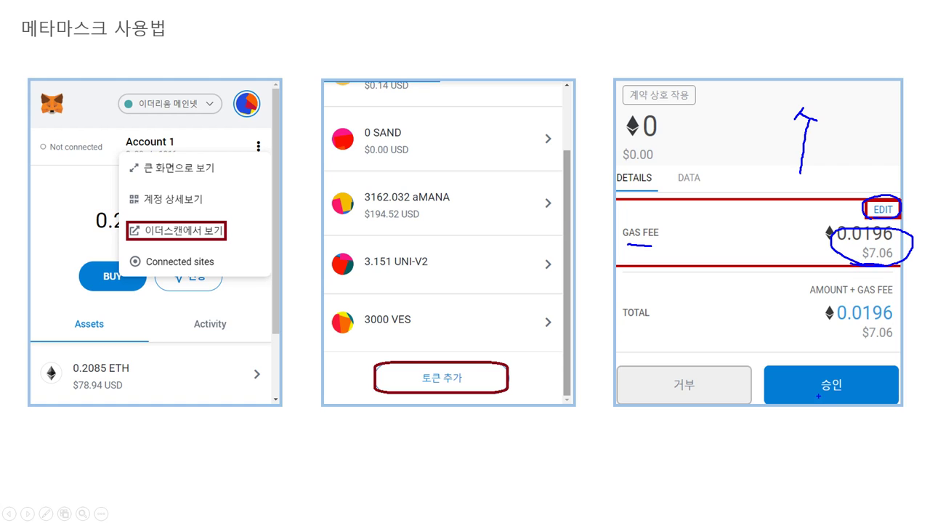
mouse_move(824, 404)
left_mouse_down()
mouse_move(856, 369)
mouse_move(807, 403)
left_mouse_up()
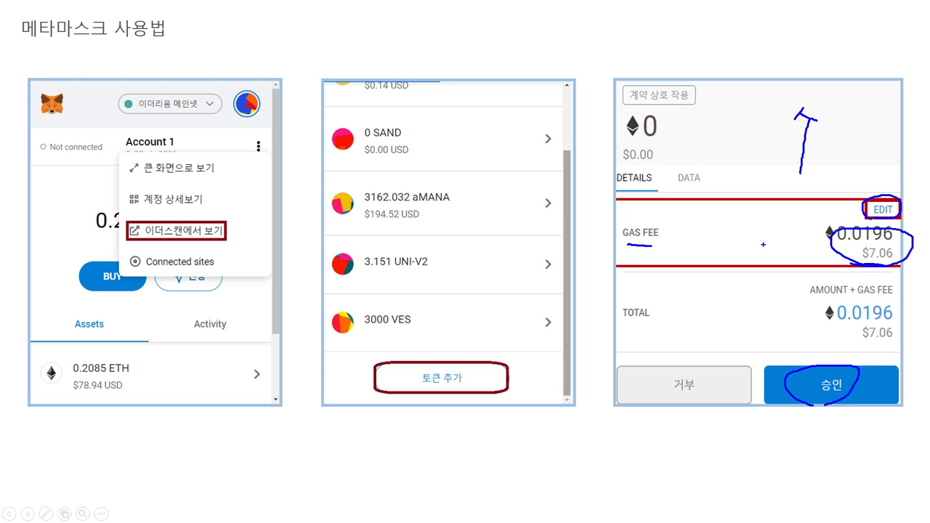
mouse_move(763, 244)
left_mouse_down()
mouse_move(772, 273)
mouse_move(741, 260)
mouse_move(730, 271)
left_mouse_up()
left_click_drag(873, 221, 875, 204)
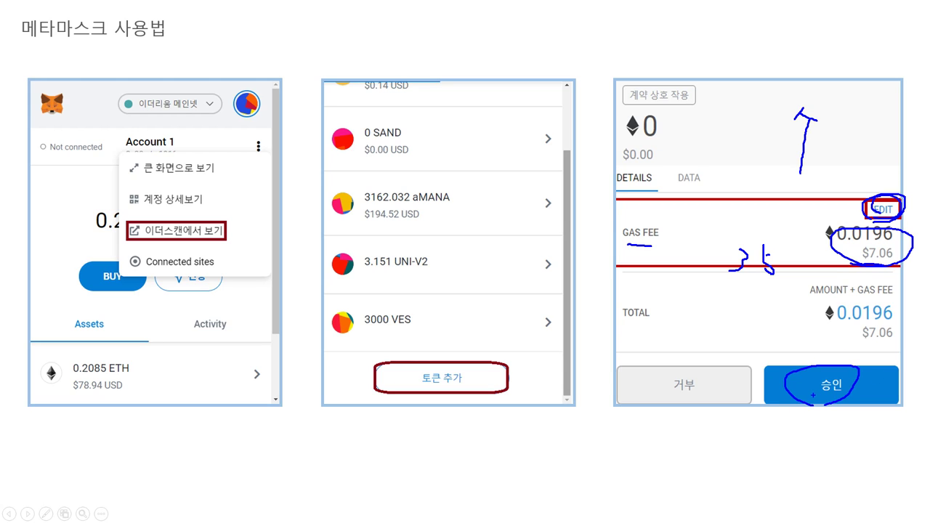
- Erase the ink, advance one slide, exit the slideshow and select slide 1's agenda
key("e")
key("Right")
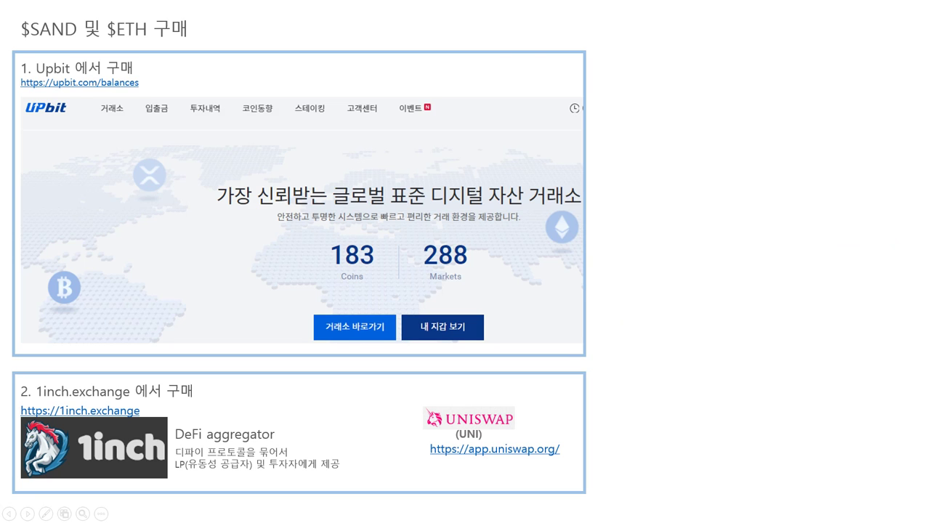
key("Escape")
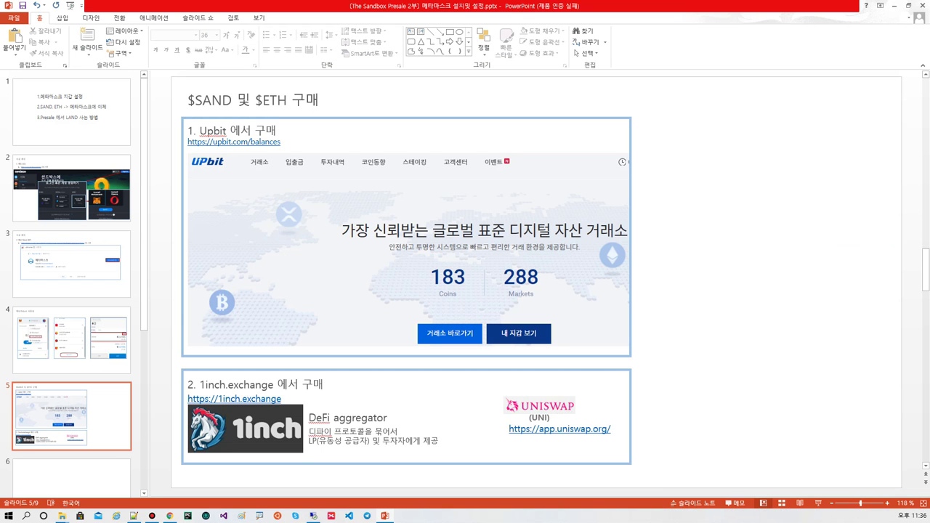
left_click(71, 112)
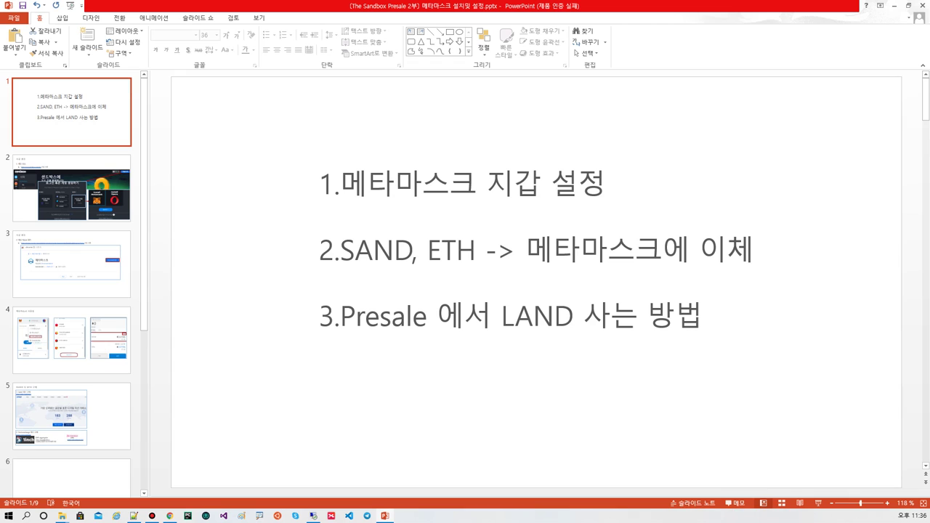